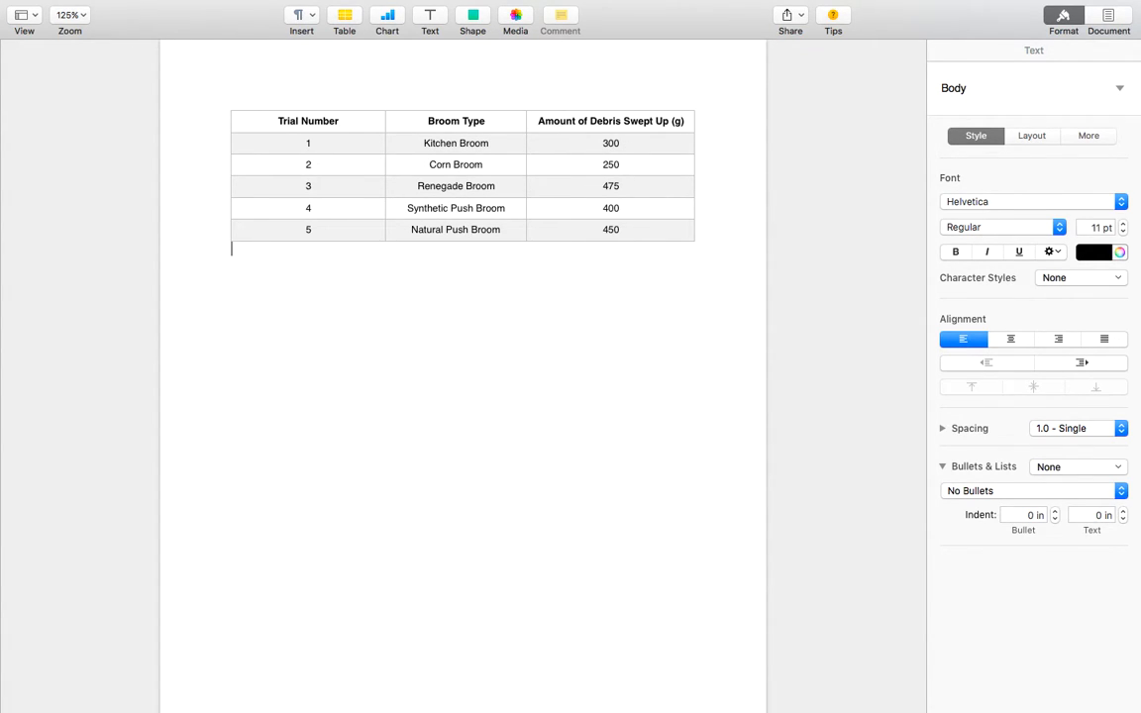
# Step: Insert a 2D column chart on a new line below the broom data table
pyautogui.press('Return')
pyautogui.click(387, 28)
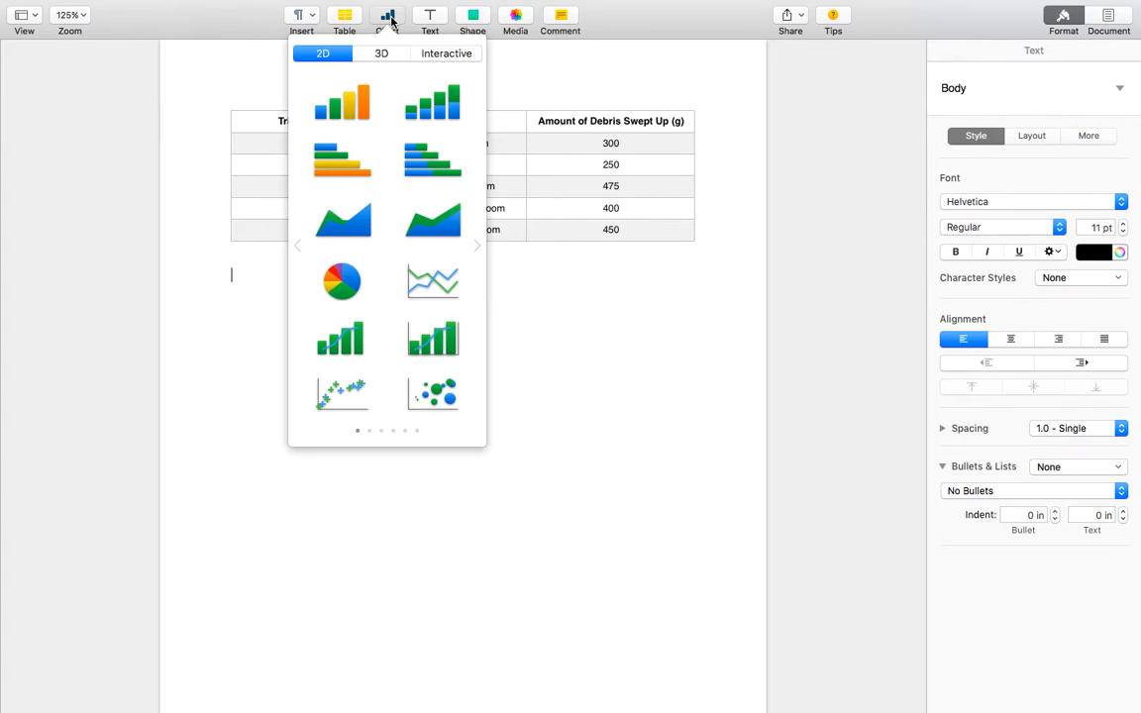
pyautogui.click(350, 111)
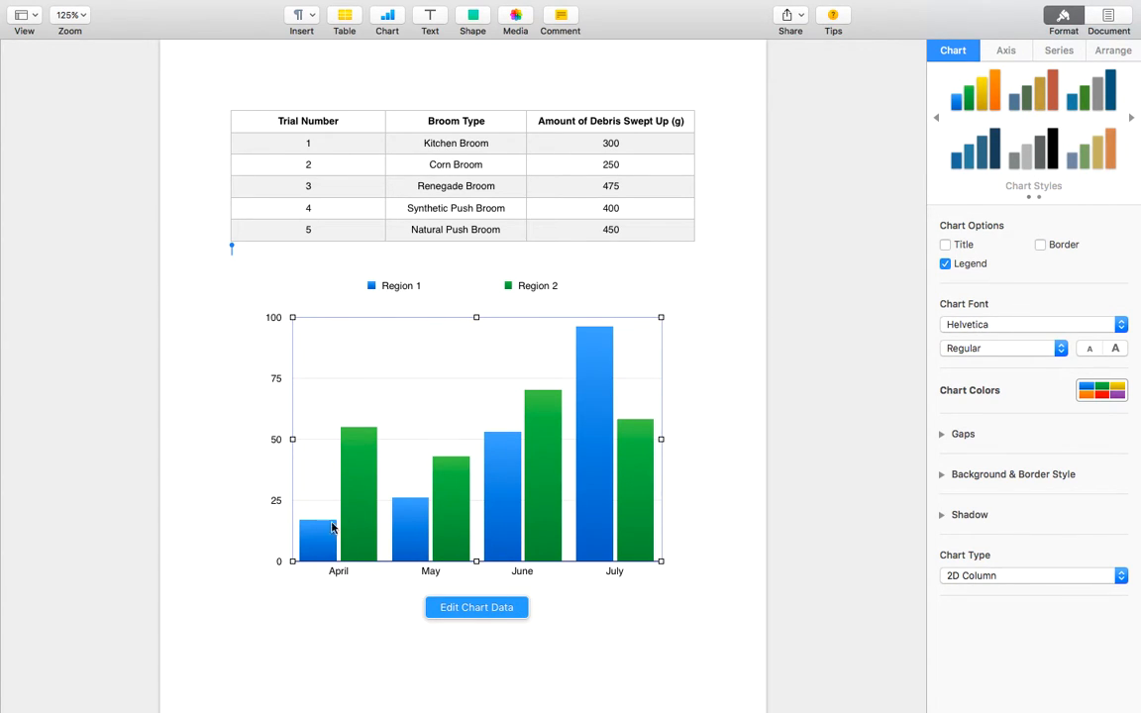
# Step: In the chart data, delete the Region 2 row and rename the Region 1 row as "Broom Type"
pyautogui.click(478, 616)
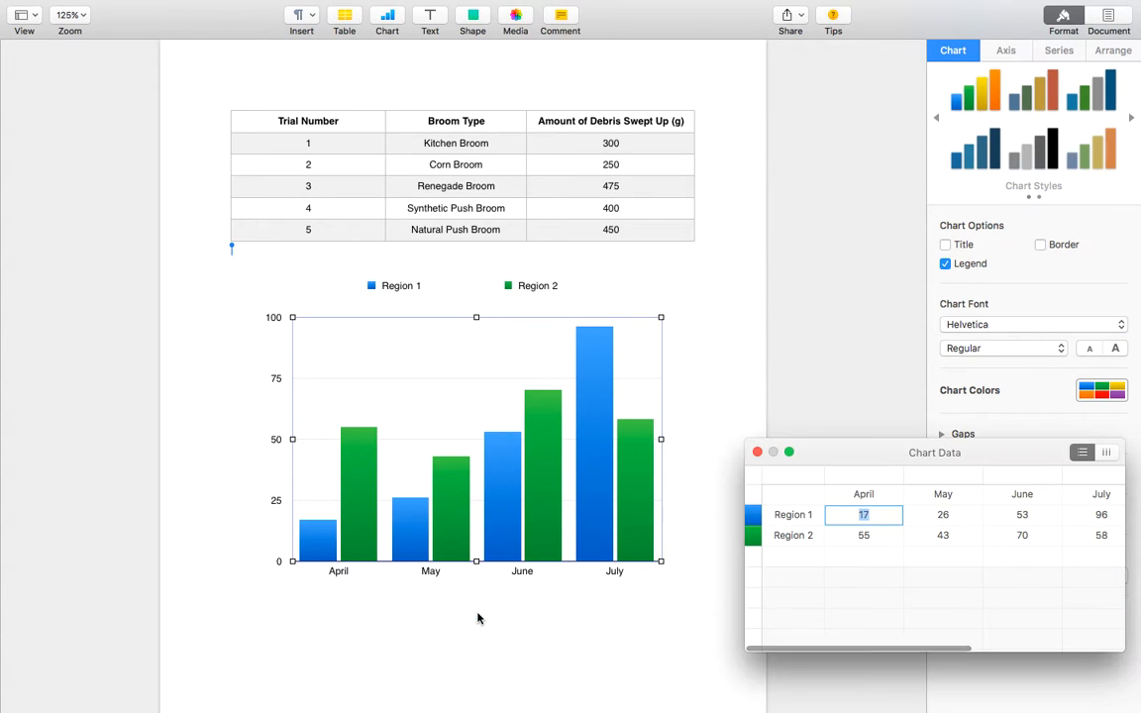
pyautogui.moveTo(815, 453); pyautogui.dragTo(790, 360)
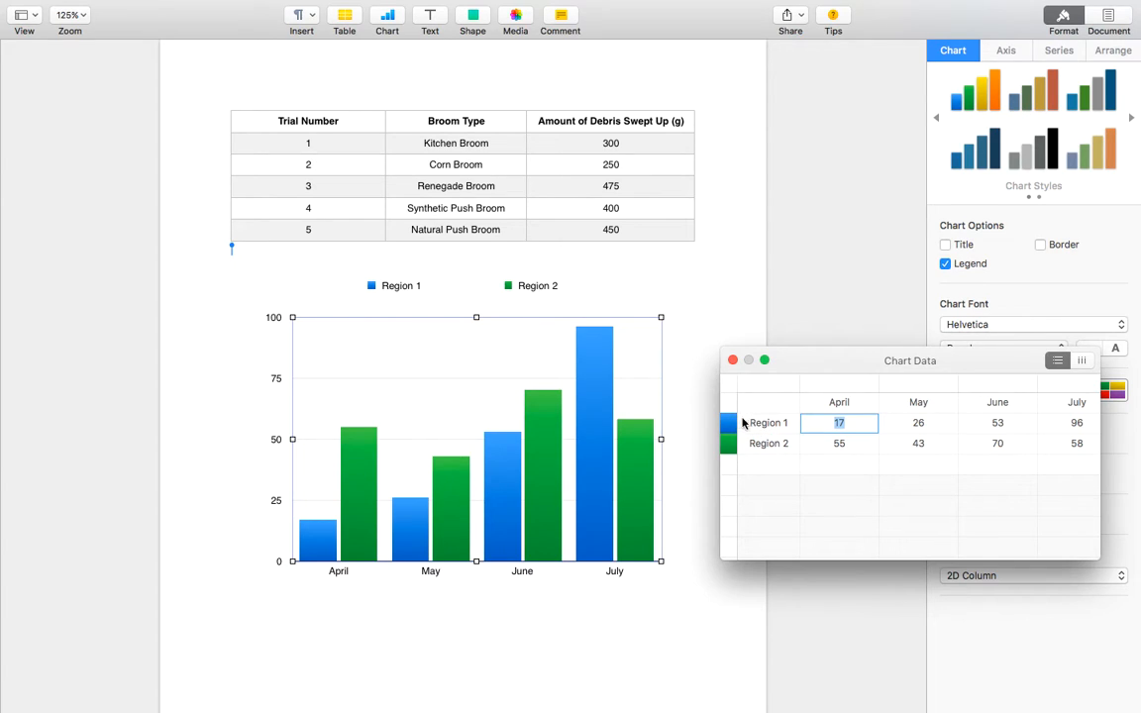
pyautogui.moveTo(729, 425)
pyautogui.click(742, 449)
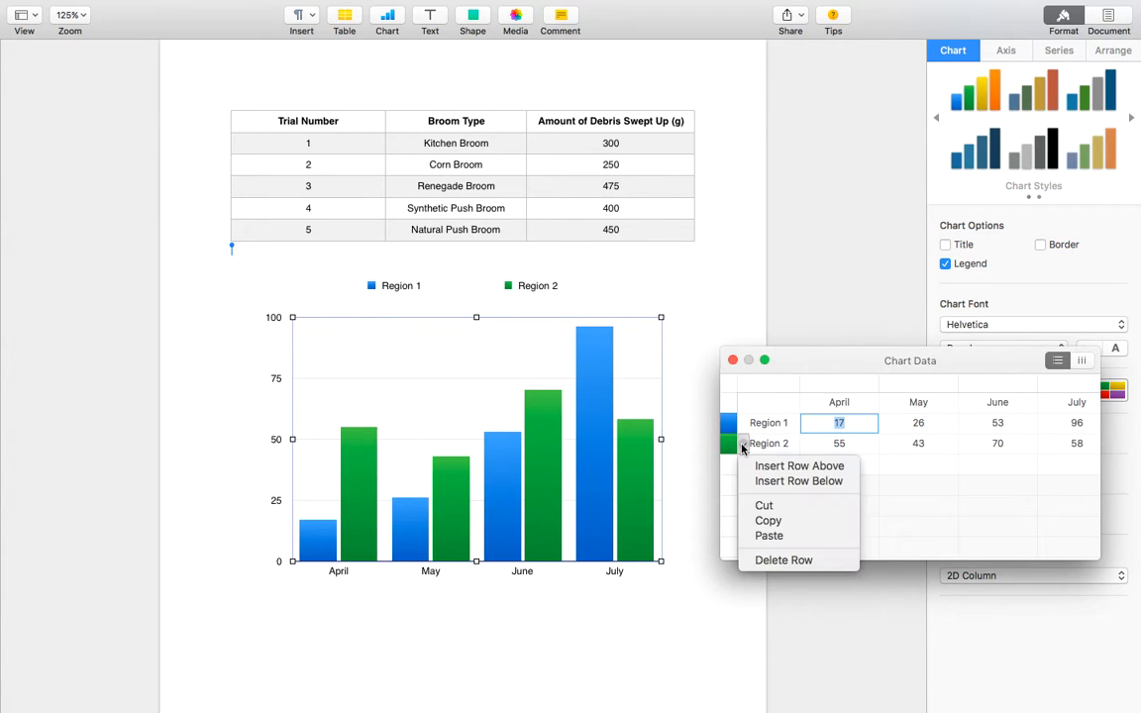
pyautogui.click(766, 562)
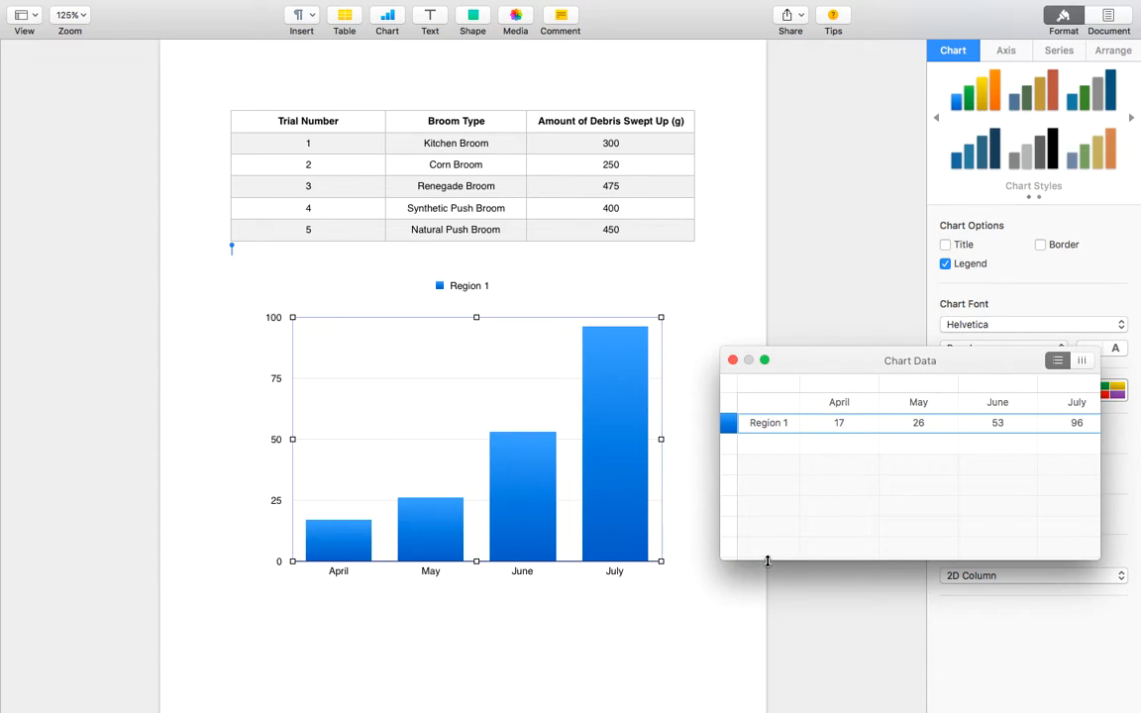
pyautogui.doubleClick(769, 423)
pyautogui.write('Broom Type')
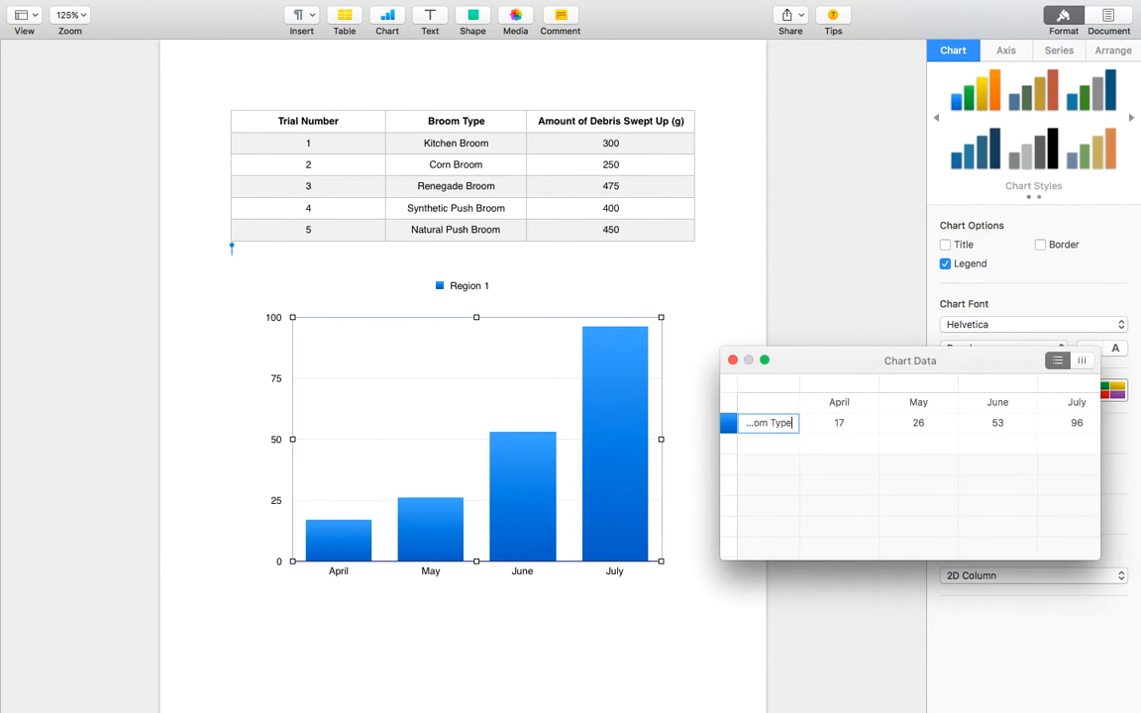
pyautogui.click(810, 422)
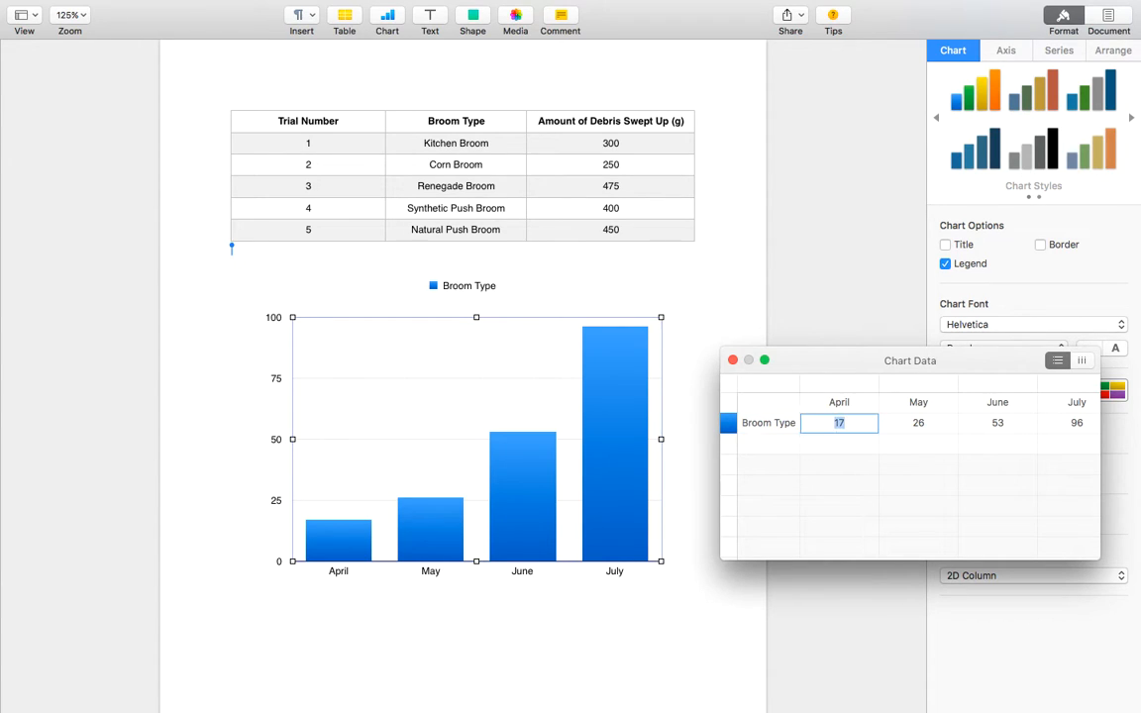
# Step: Name the chart data columns Kitchen, Corn, Renegade, Synthetic Push and Natural Push
pyautogui.doubleClick(841, 403)
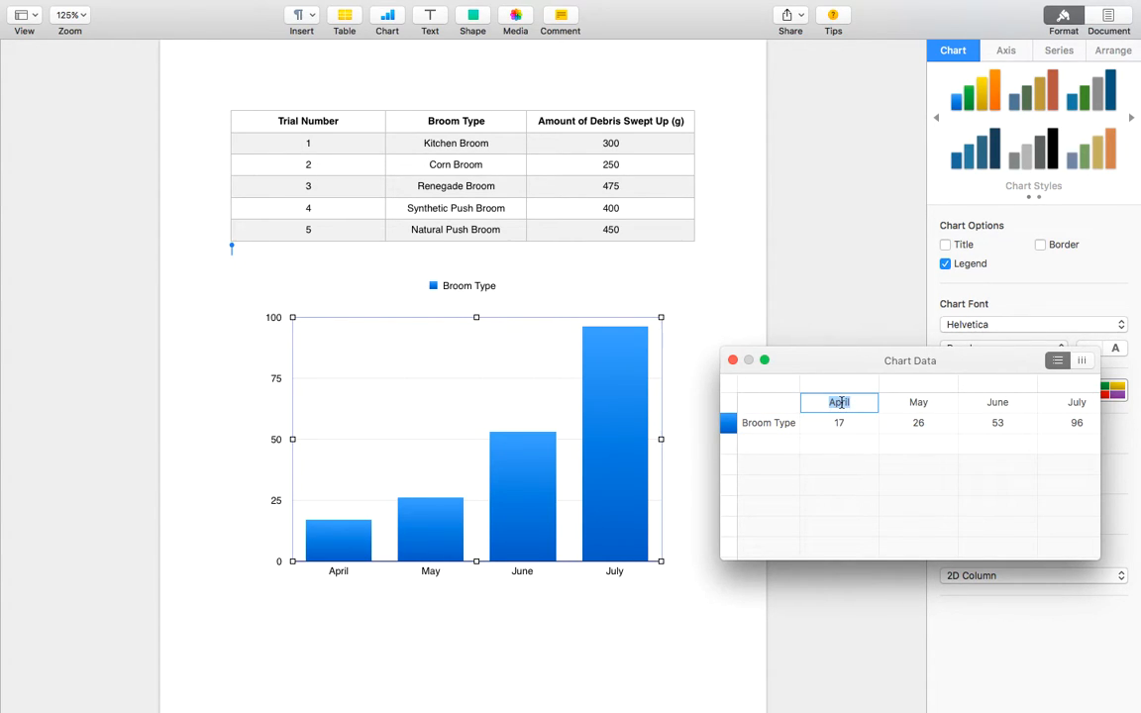
pyautogui.write('Kitchen')
pyautogui.press('Tab')
pyautogui.write('Corn')
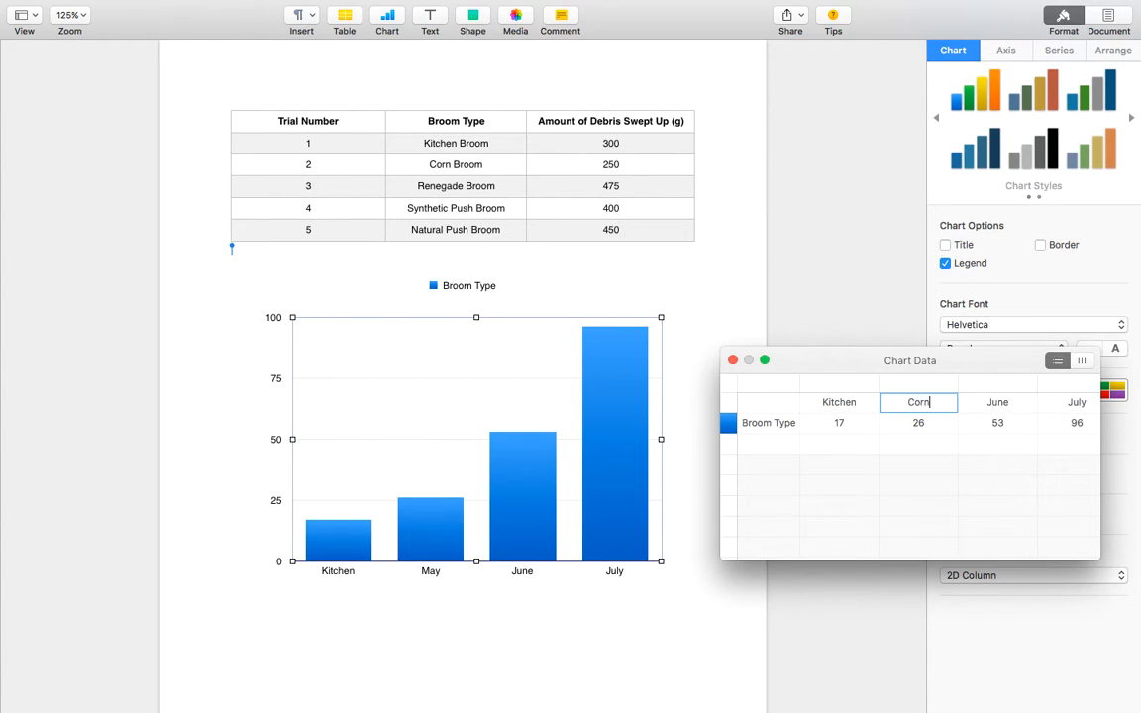
pyautogui.press('Tab')
pyautogui.write('Renegade')
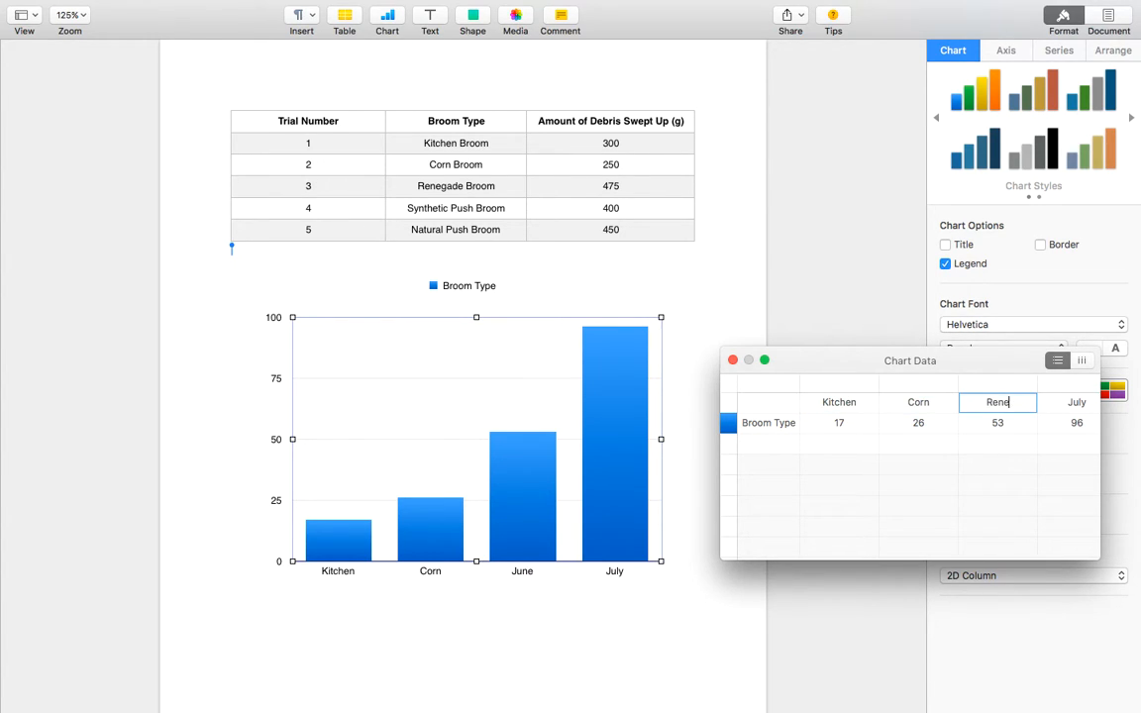
pyautogui.press('Tab')
pyautogui.write('Synth')
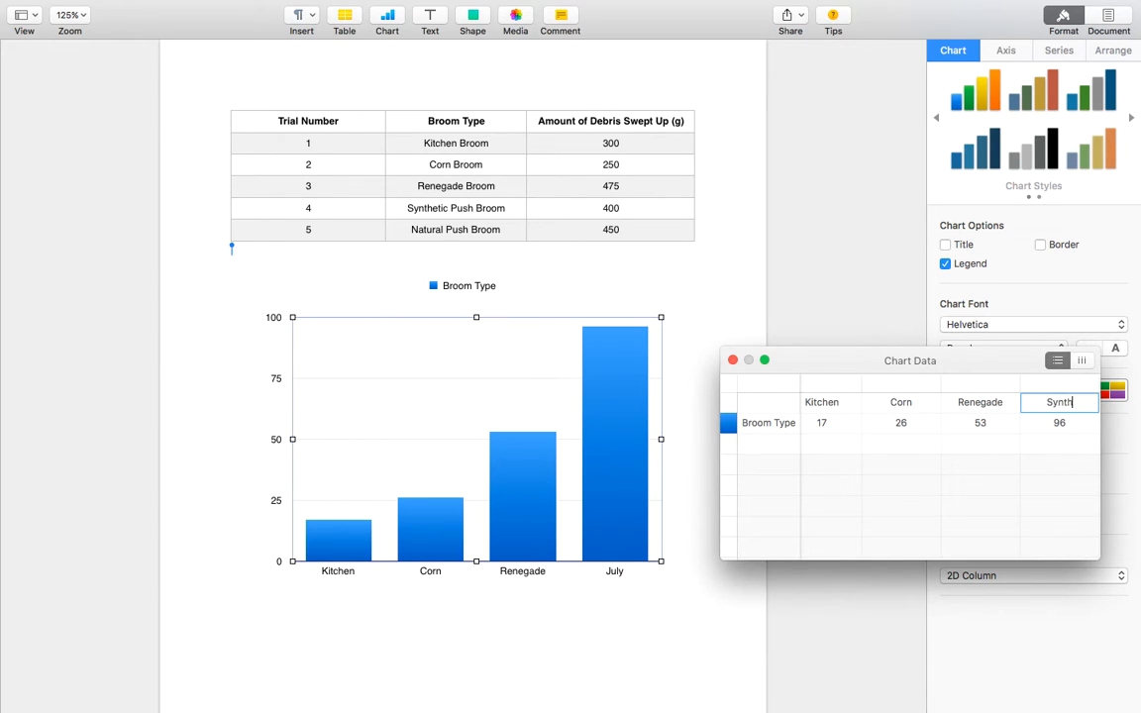
pyautogui.write('etic Push')
pyautogui.press('Tab')
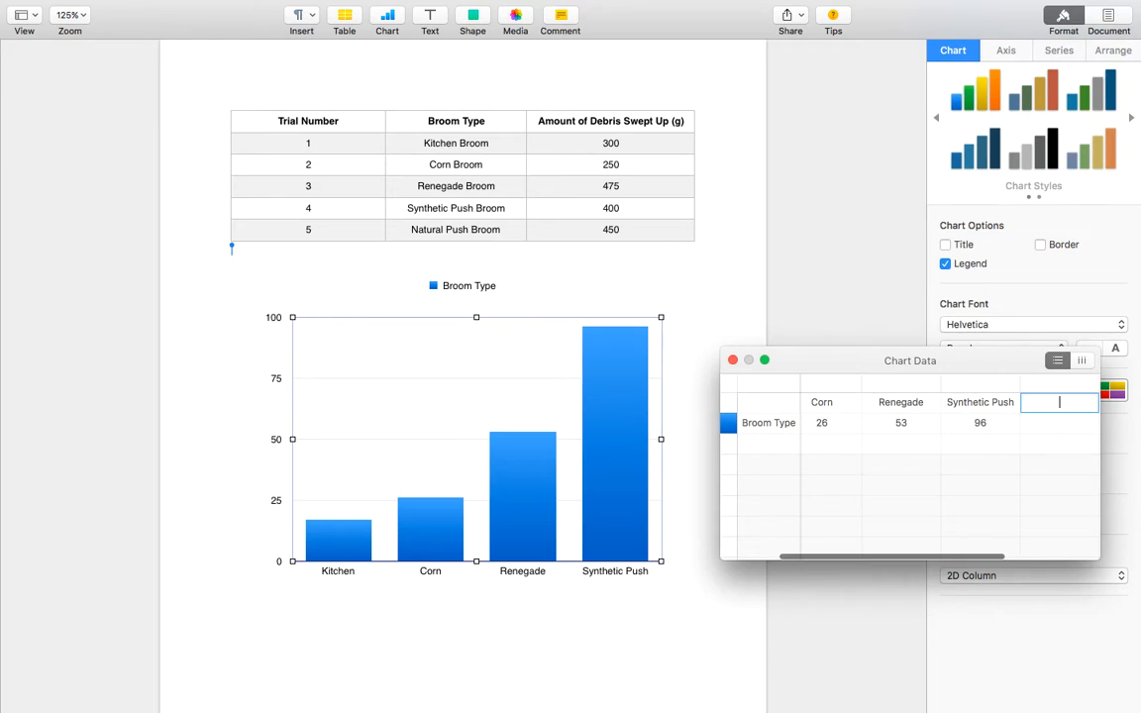
pyautogui.write('Natural Push')
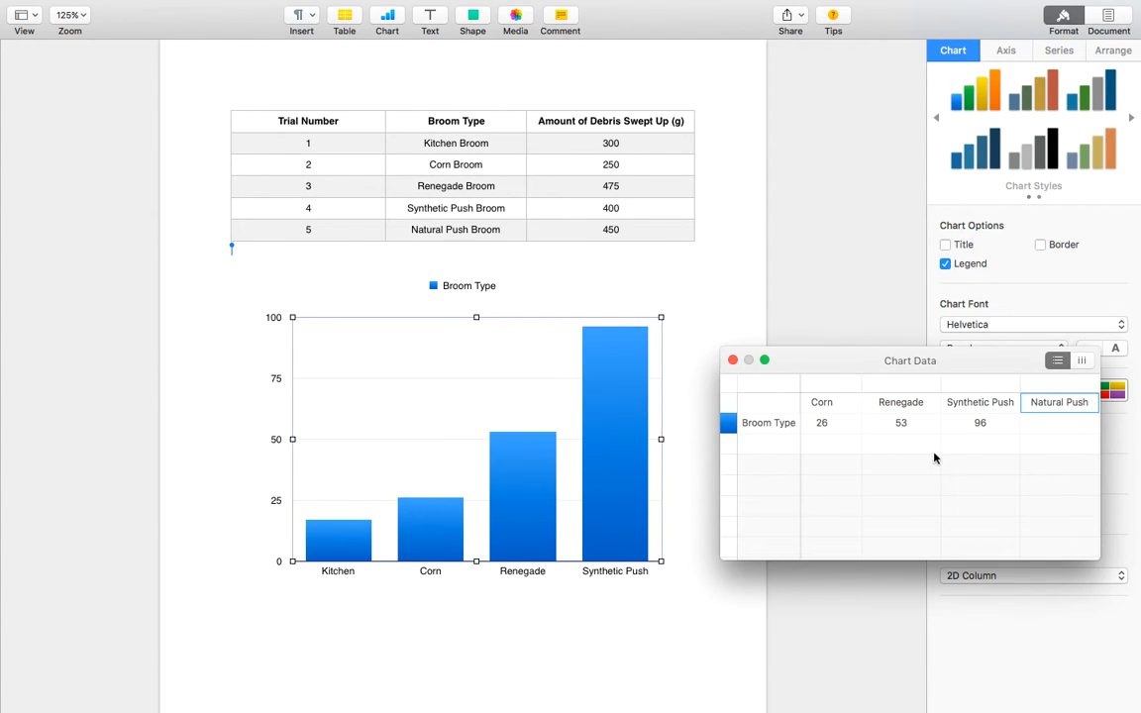
# Step: Fill the Broom Type row with 300, 250, 475, 400 and 450 from Kitchen to Natural Push, and close the chart data
pyautogui.doubleClick(931, 425)
pyautogui.press('Left')
pyautogui.click(844, 429)
pyautogui.hscroll(-2, 848, 417)
pyautogui.doubleClick(850, 423)
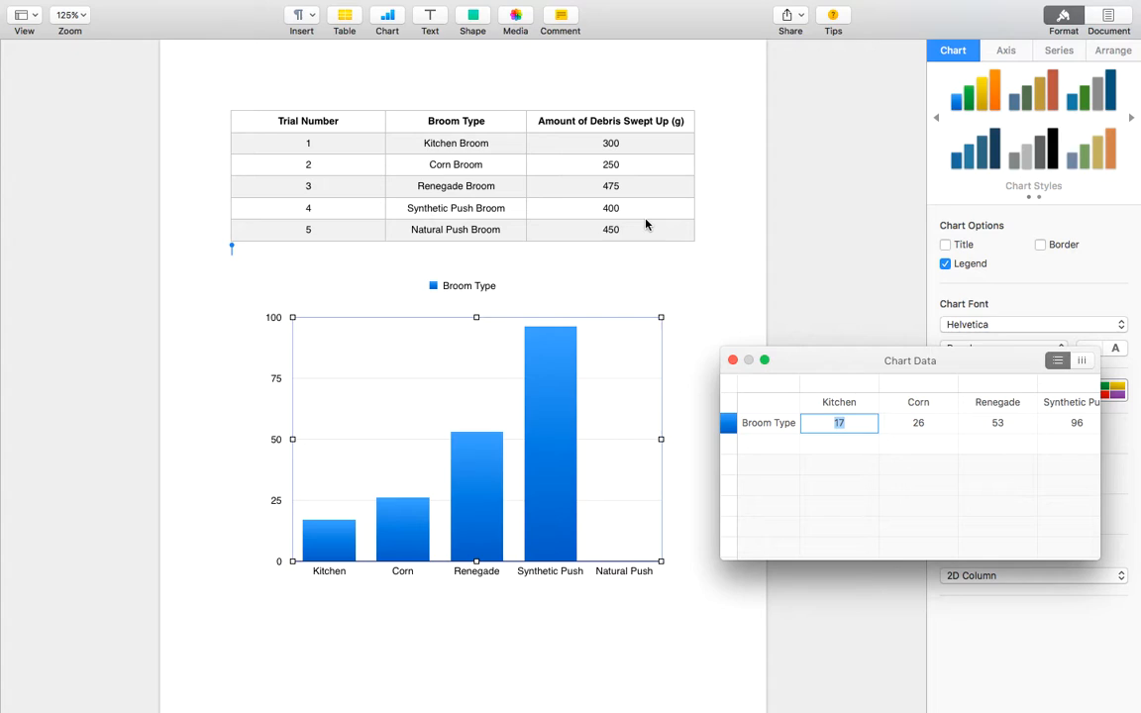
pyautogui.write('300')
pyautogui.press('Tab')
pyautogui.write('250')
pyautogui.press('Tab')
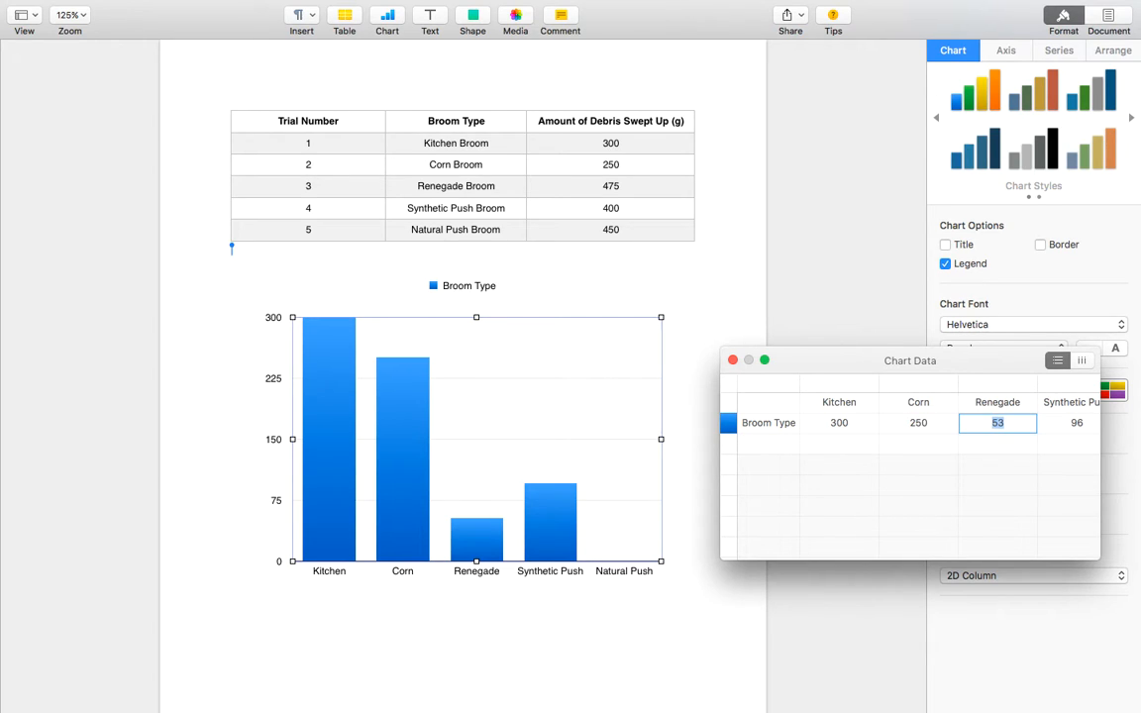
pyautogui.write('475')
pyautogui.press('Tab')
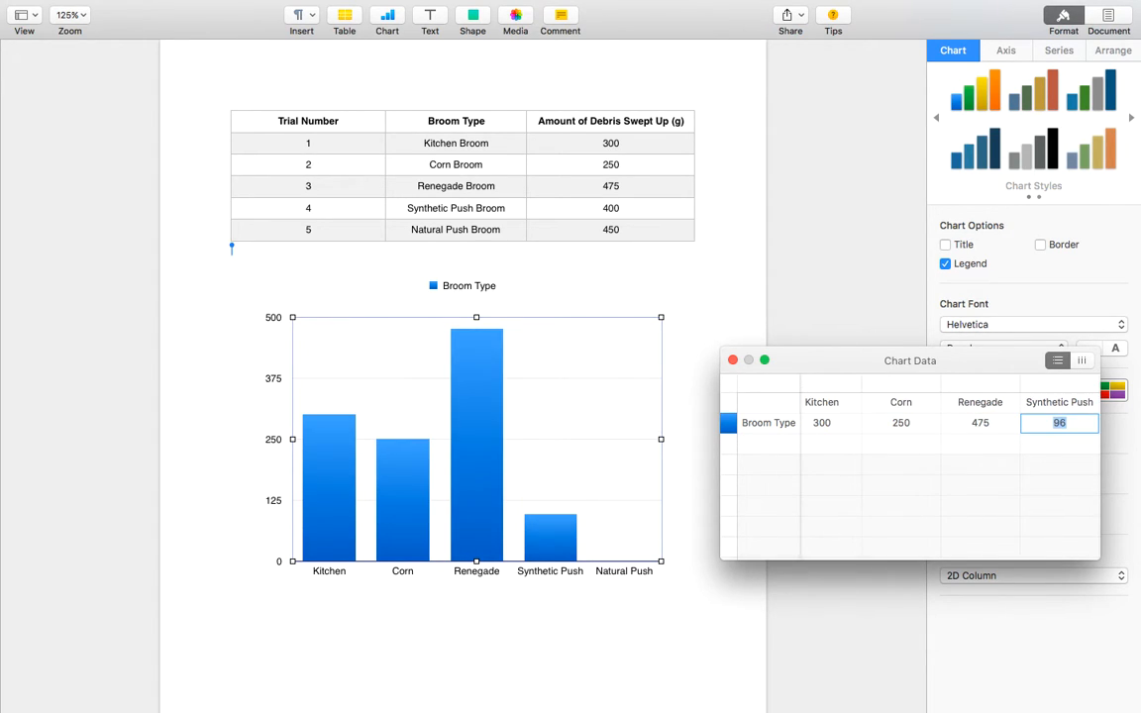
pyautogui.write('400')
pyautogui.press('Tab')
pyautogui.press('BackSpace')
pyautogui.write('450')
pyautogui.press('Return')
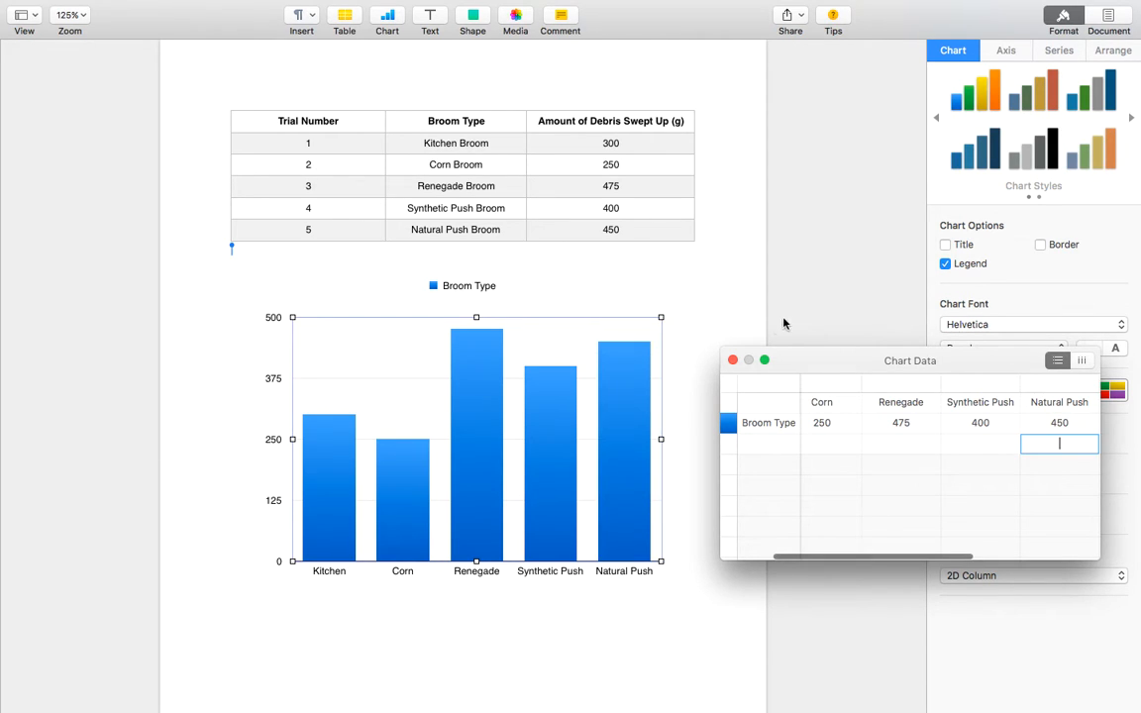
pyautogui.hscroll(-3, 948, 445)
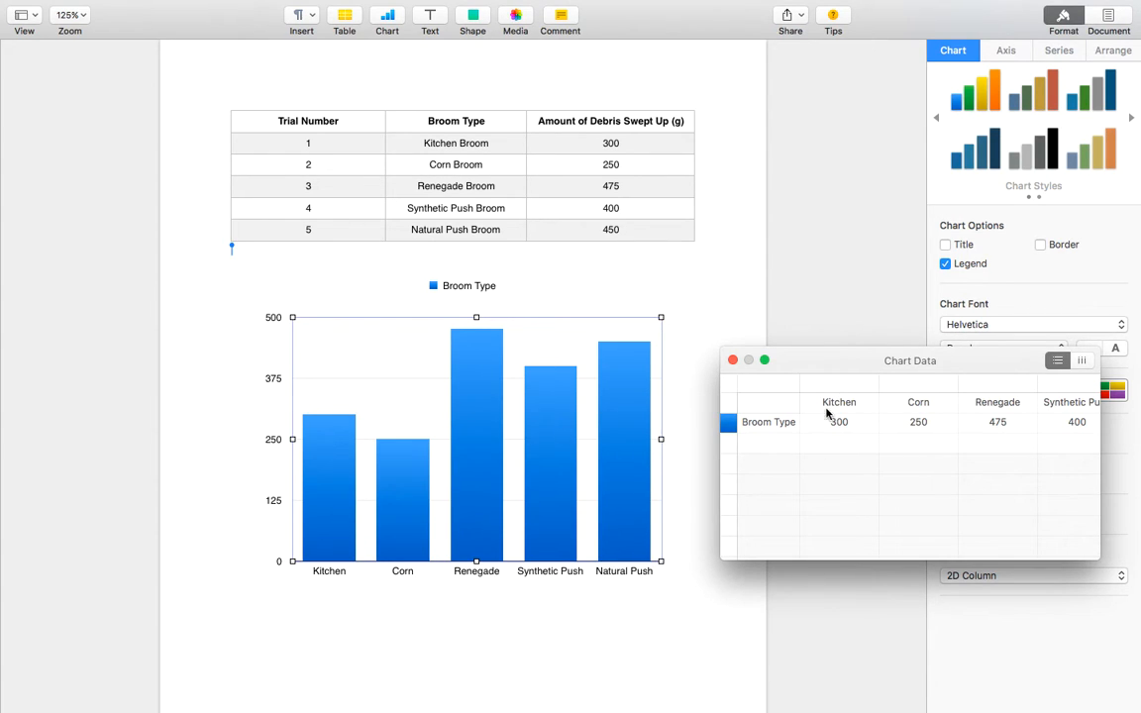
pyautogui.click(733, 360)
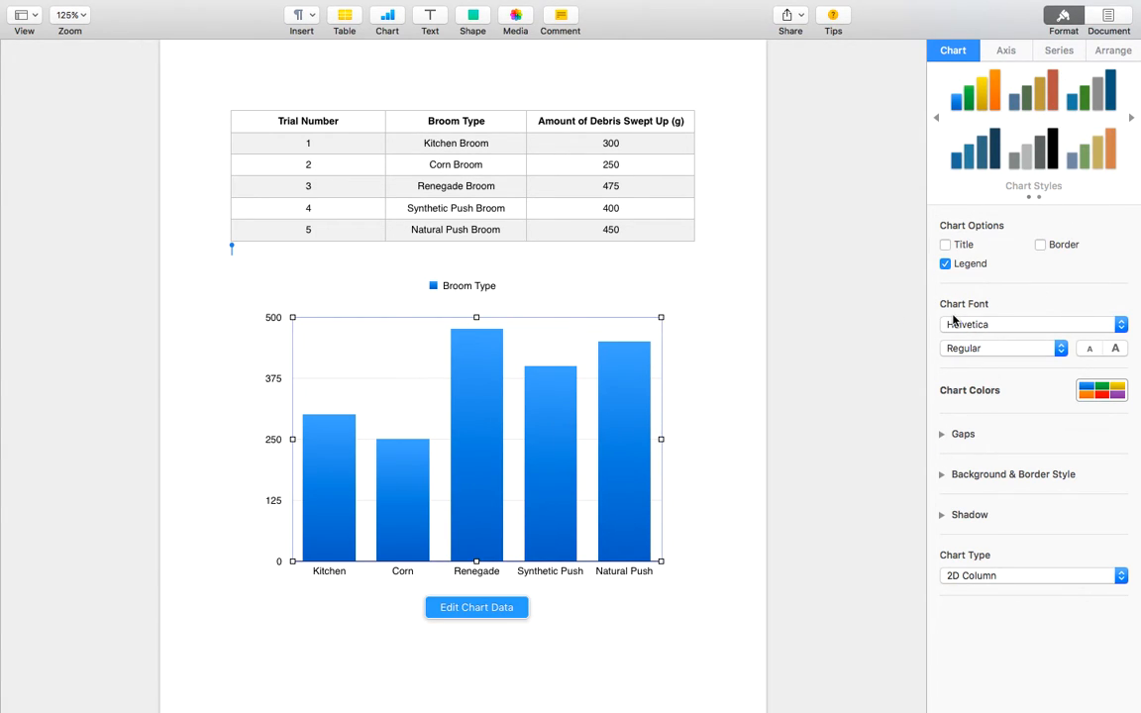
# Step: Hide the chart legend and add the chart title "Broom Type vs. Amount of Debris Swept Up"
pyautogui.click(946, 265)
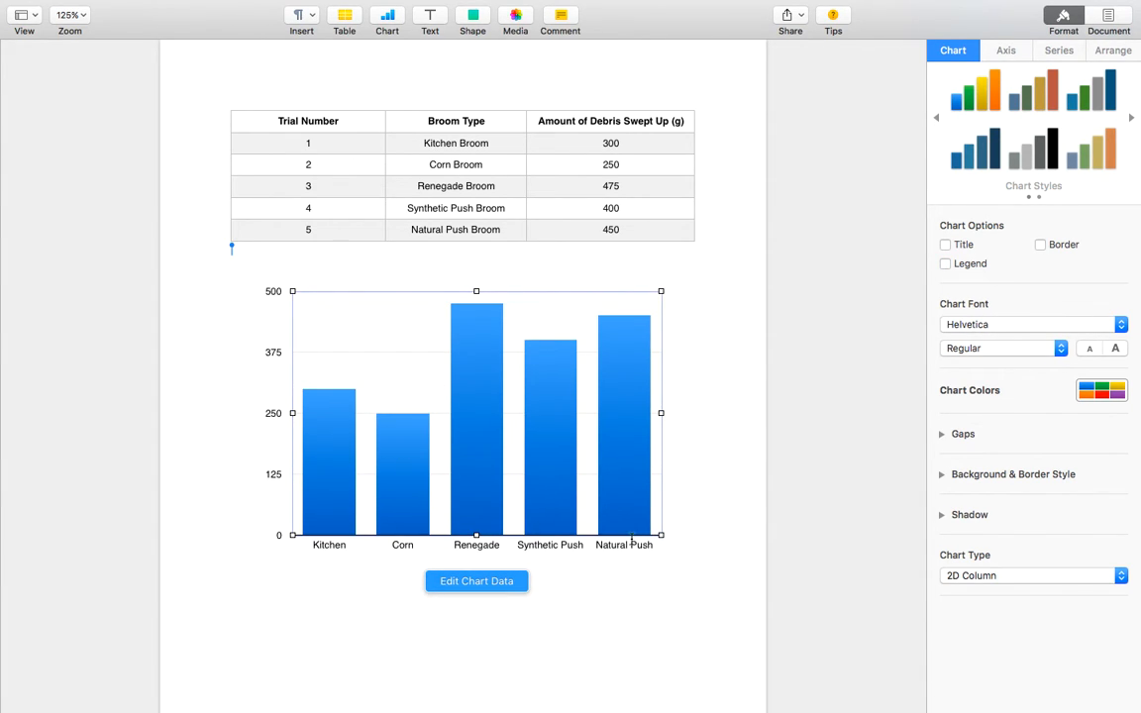
pyautogui.click(946, 245)
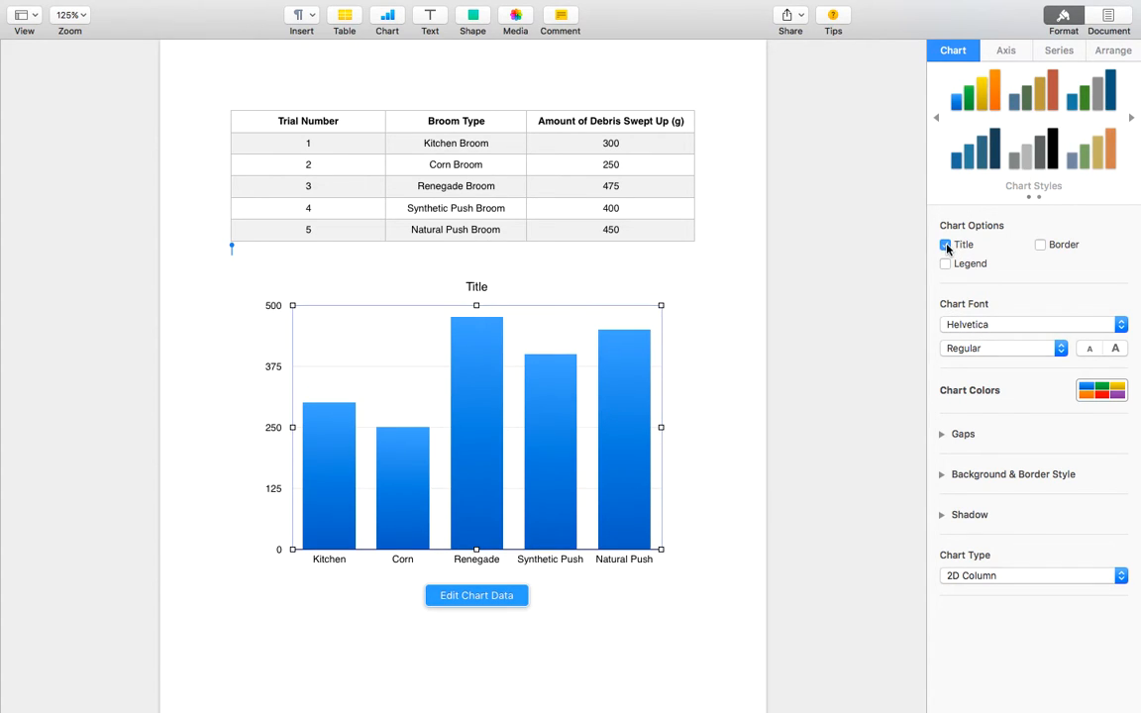
pyautogui.doubleClick(478, 286)
pyautogui.write('Broom Type vs. Amount')
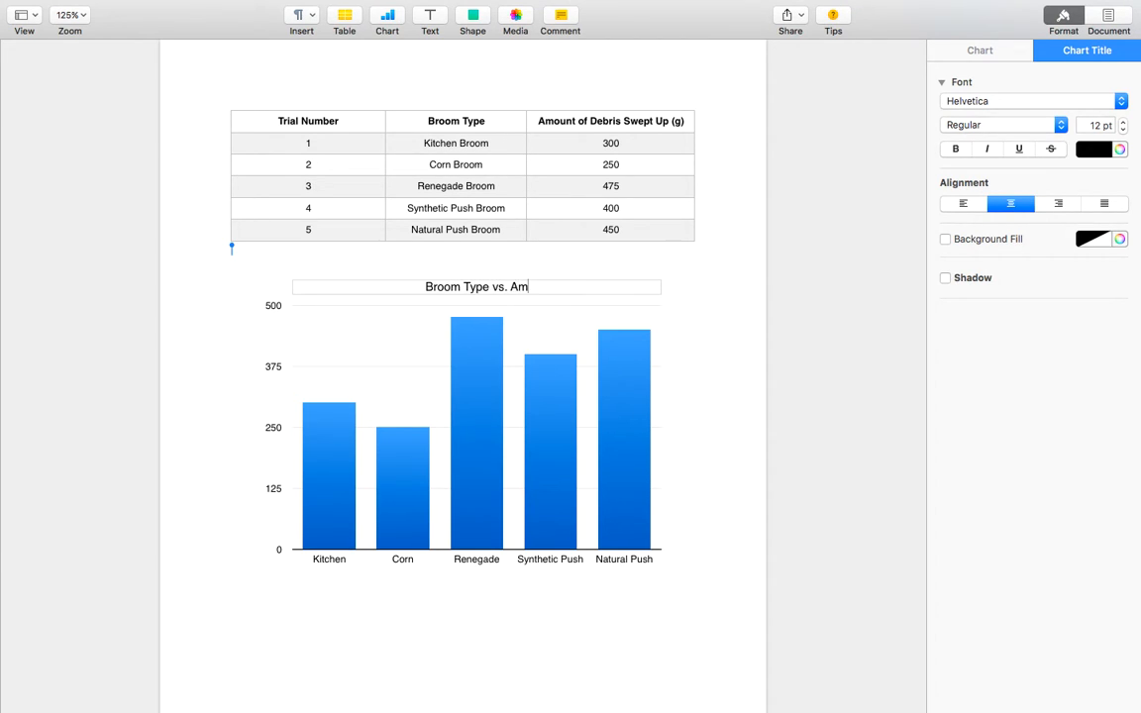
pyautogui.press('BackSpace')
pyautogui.press('BackSpace')
pyautogui.write('nt')
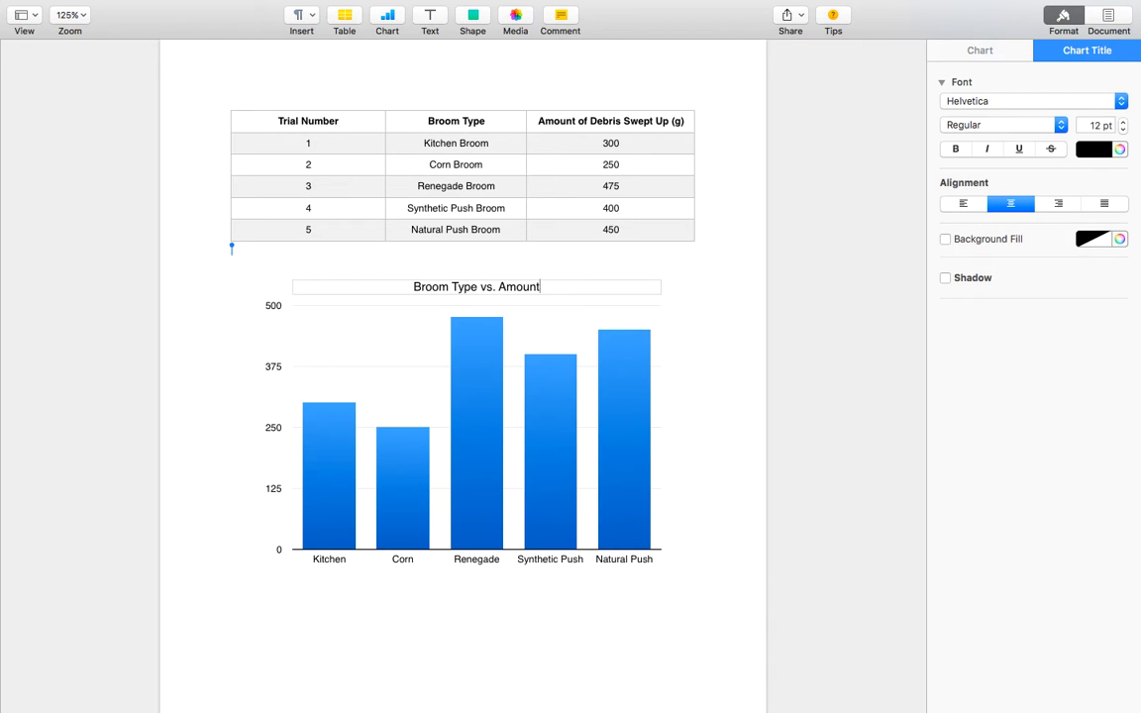
pyautogui.write(' of Debris ')
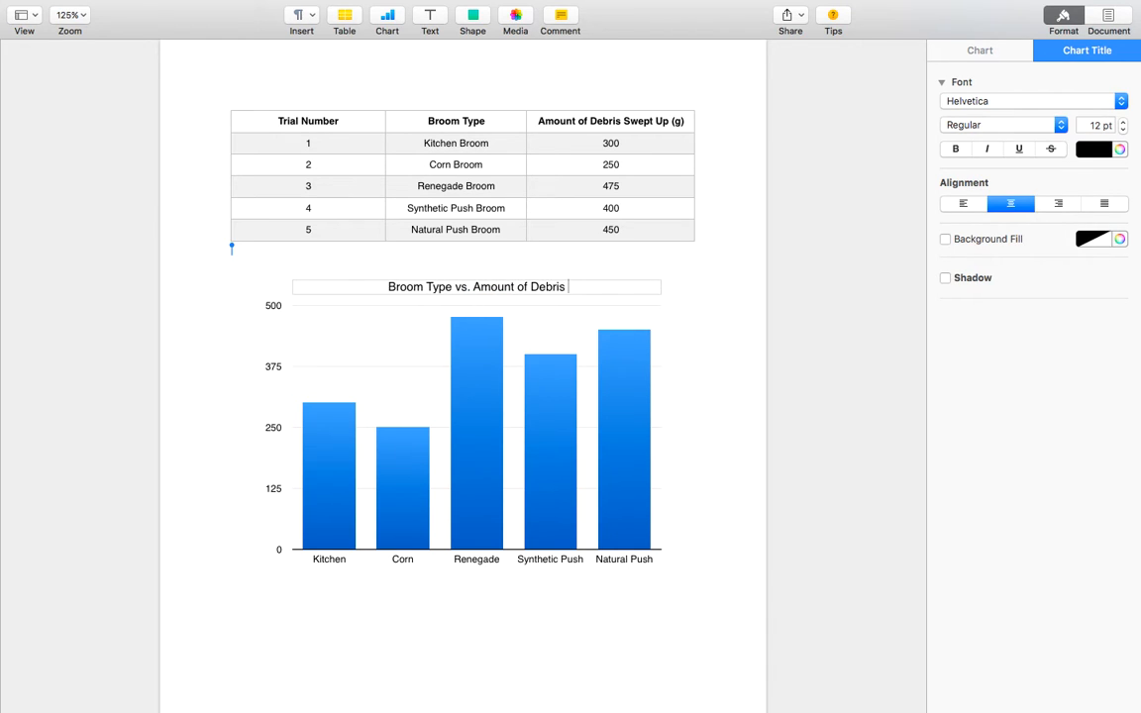
pyautogui.write('Swept Up')
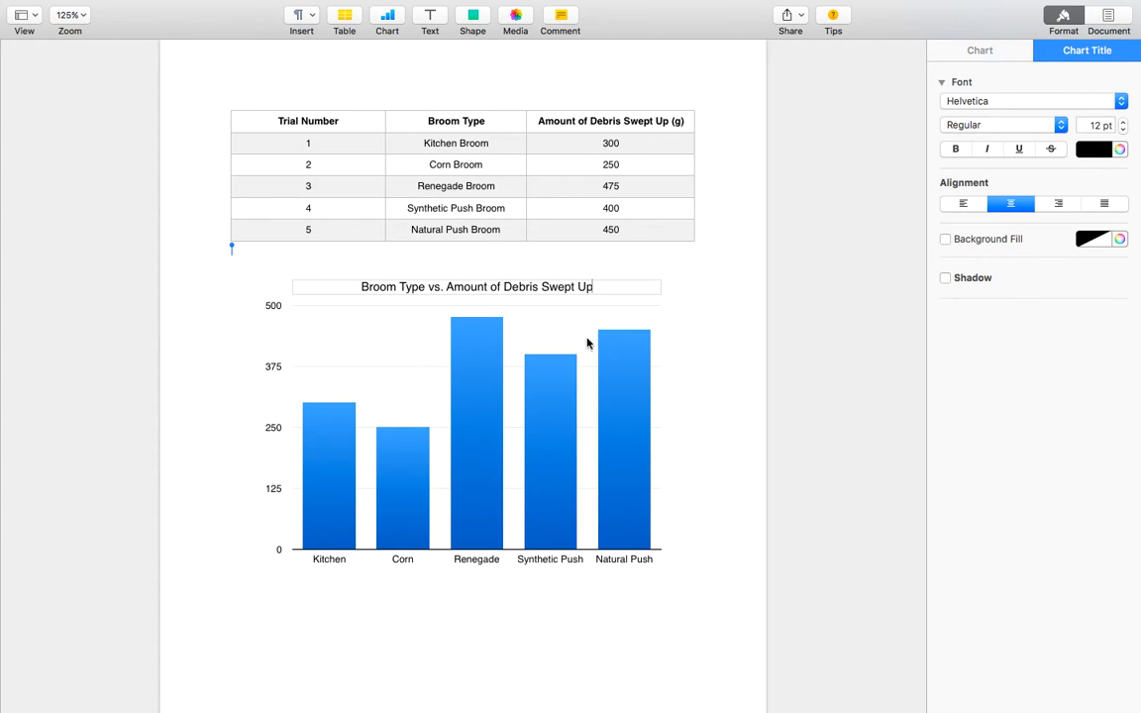
pyautogui.click(709, 361)
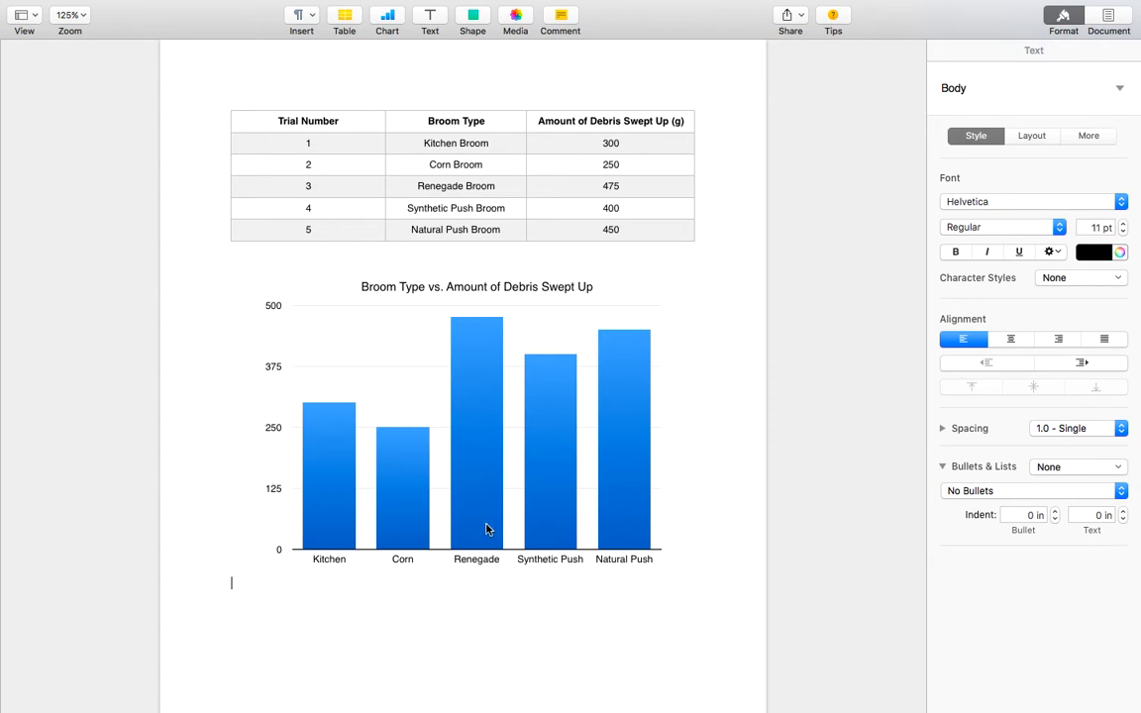
# Step: Turn on the chart's value (Y) axis name and try to replace its text, entering "Amount of d"
pyautogui.click(474, 459)
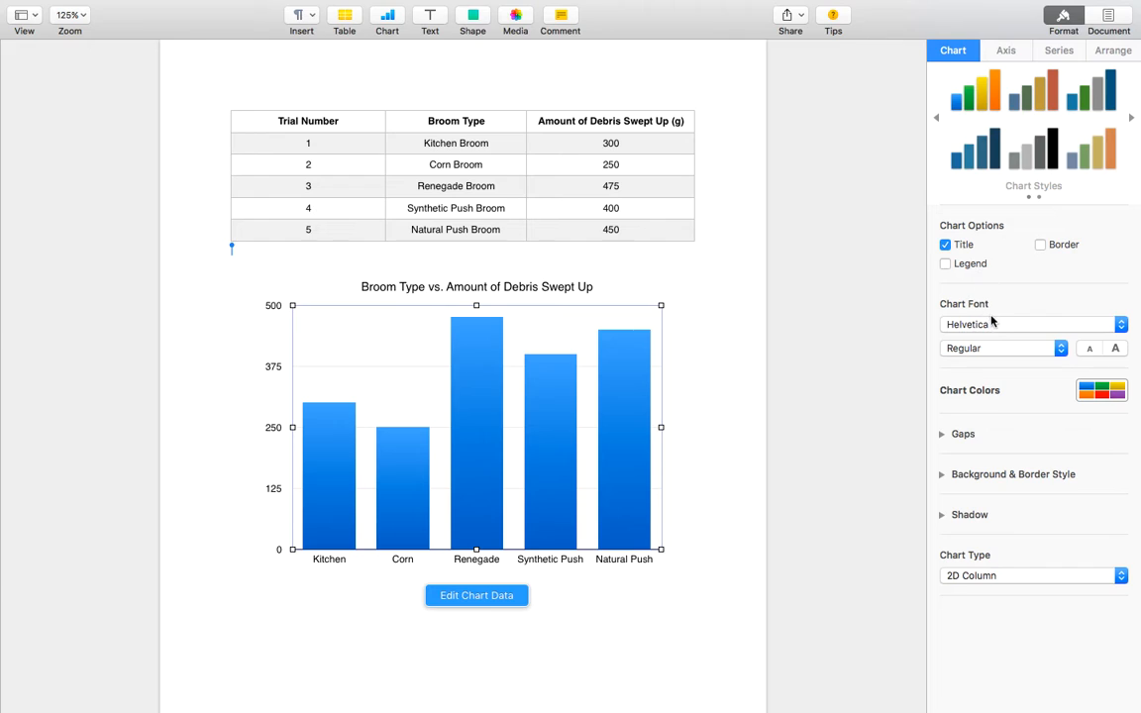
pyautogui.click(1006, 50)
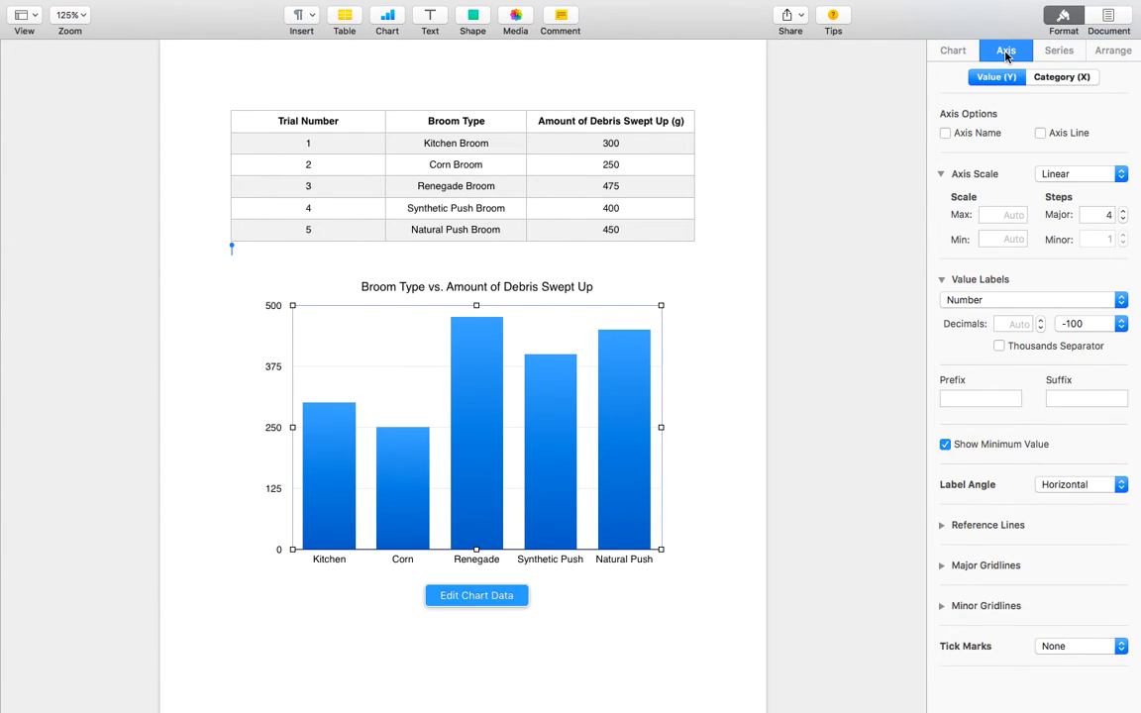
pyautogui.click(946, 135)
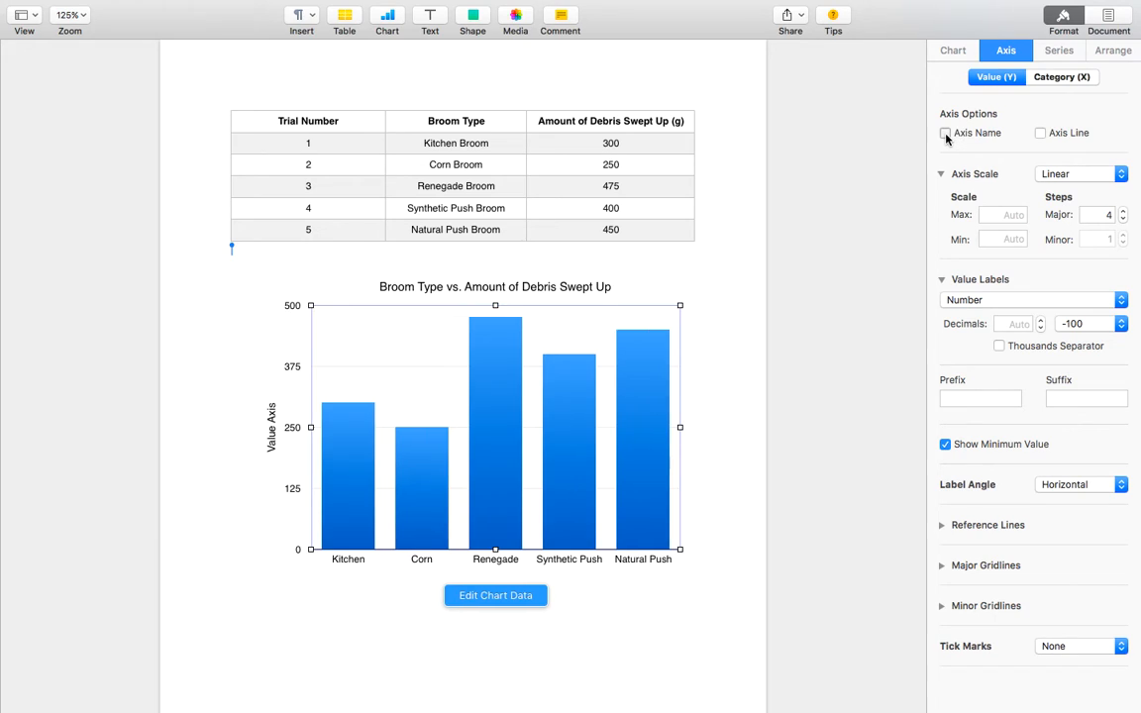
pyautogui.doubleClick(273, 430)
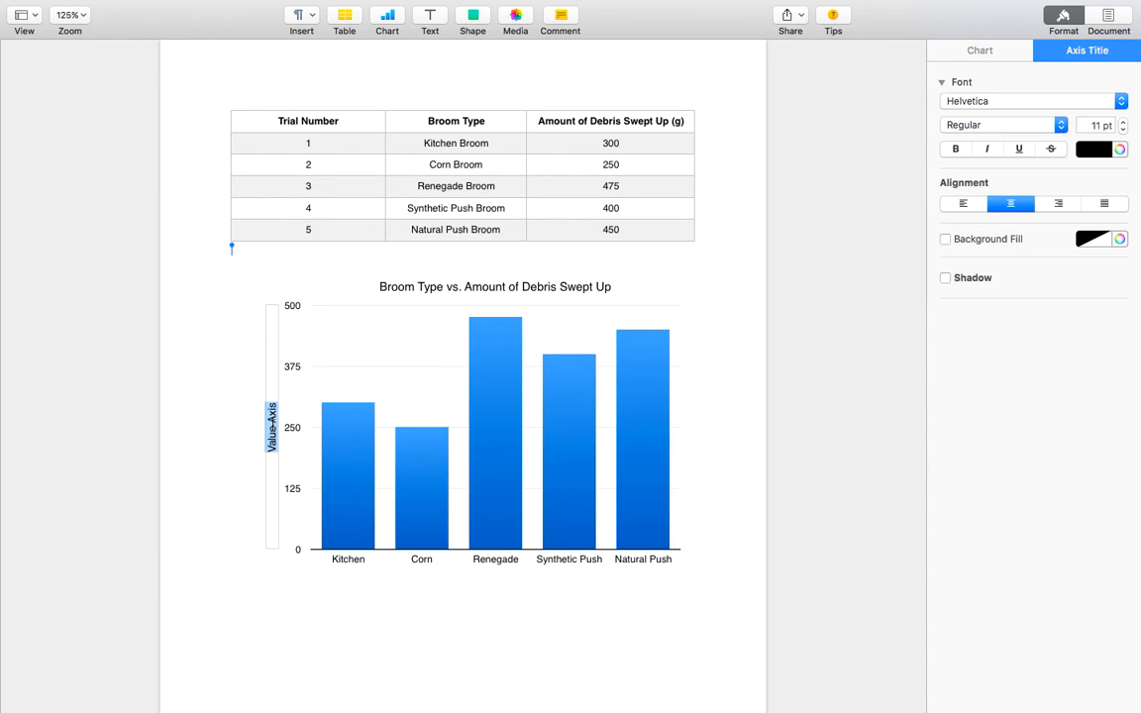
pyautogui.write('Amount of de')
pyautogui.press('BackSpace')
pyautogui.press('BackSpace')
pyautogui.write('d')
pyautogui.press('Return')
pyautogui.press('BackSpace')
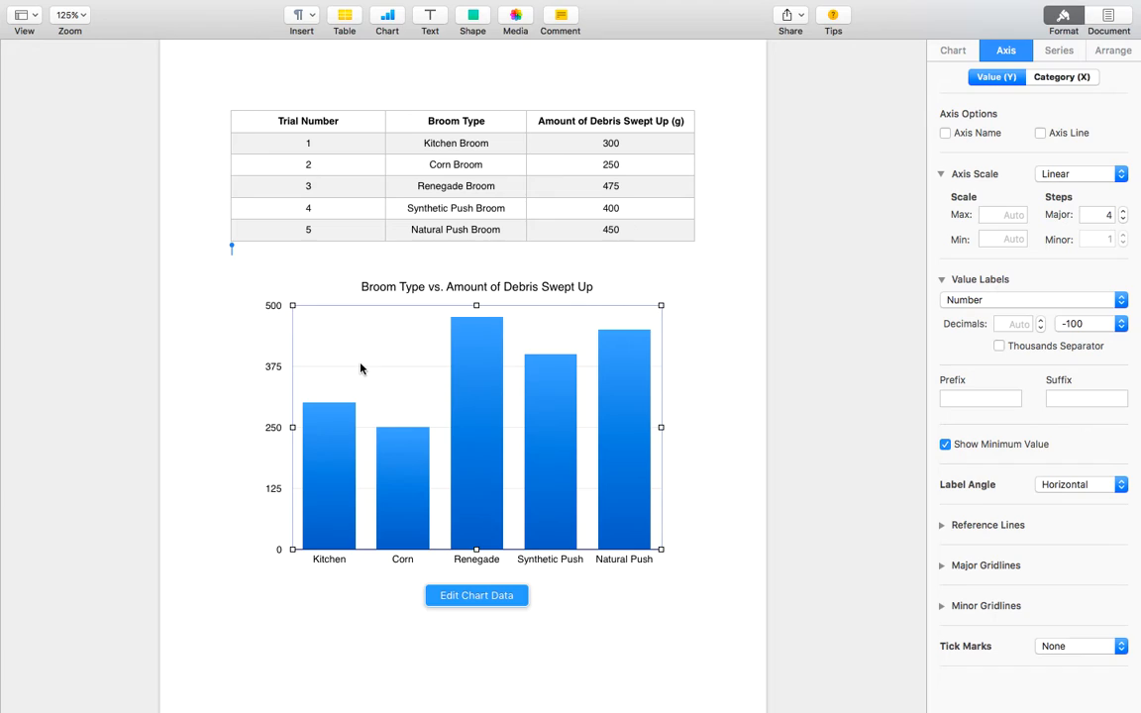
# Step: Turn on the chart's value (Y) axis name and set its text to "Amount of Debris Swept Up (g)"
pyautogui.click(945, 133)
pyautogui.click(273, 428)
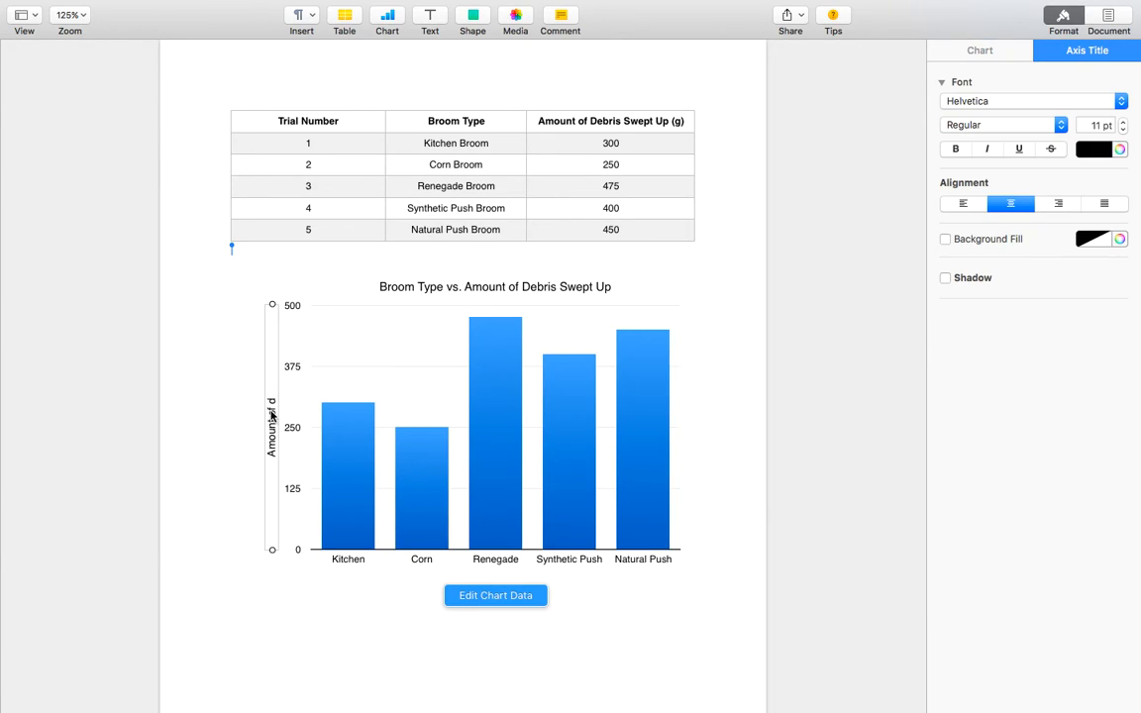
pyautogui.doubleClick(272, 388)
pyautogui.doubleClick(273, 388)
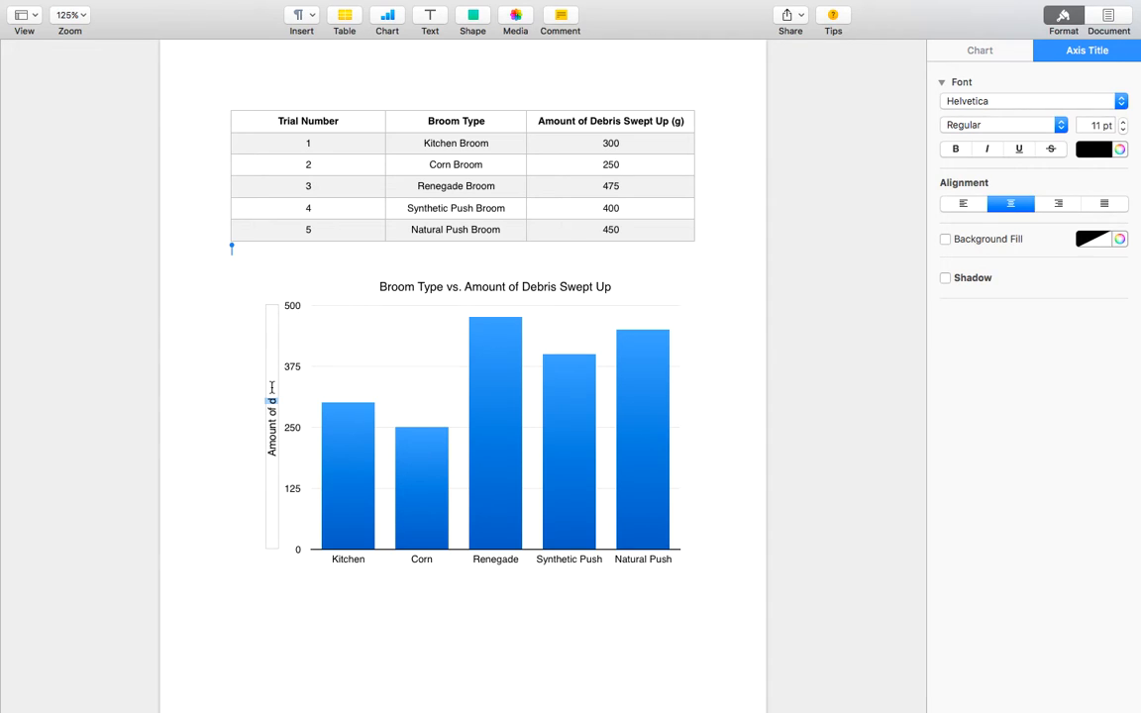
pyautogui.press('BackSpace')
pyautogui.write('Debris Swe')
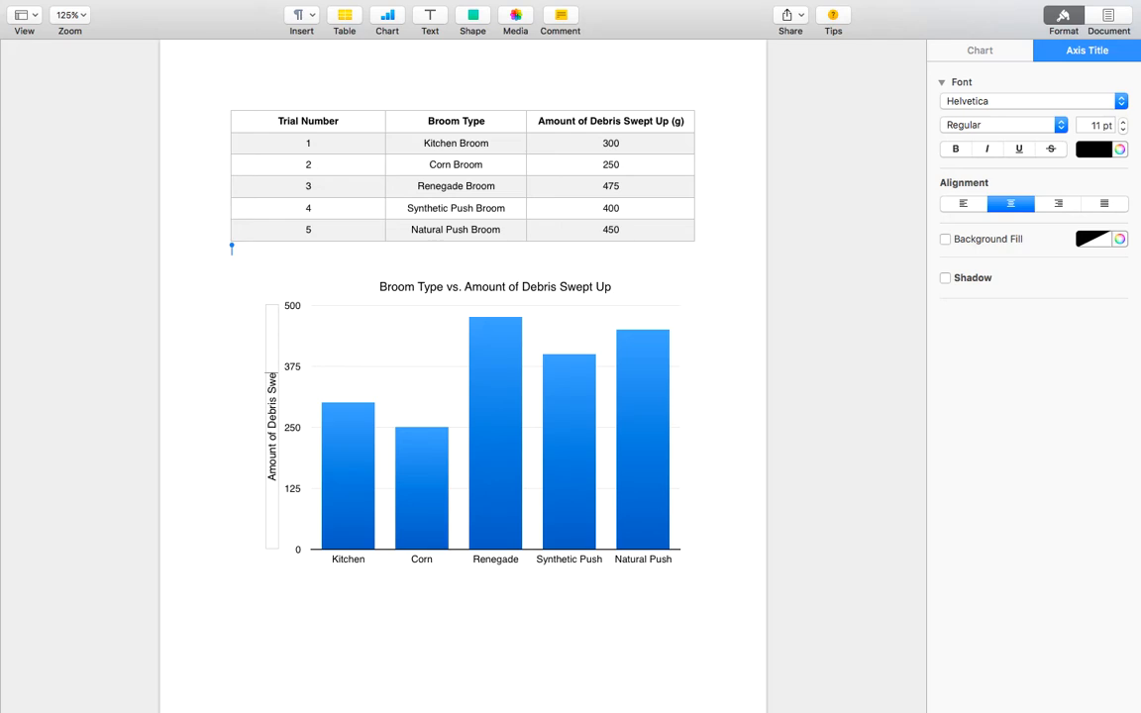
pyautogui.write('pt Up (g)')
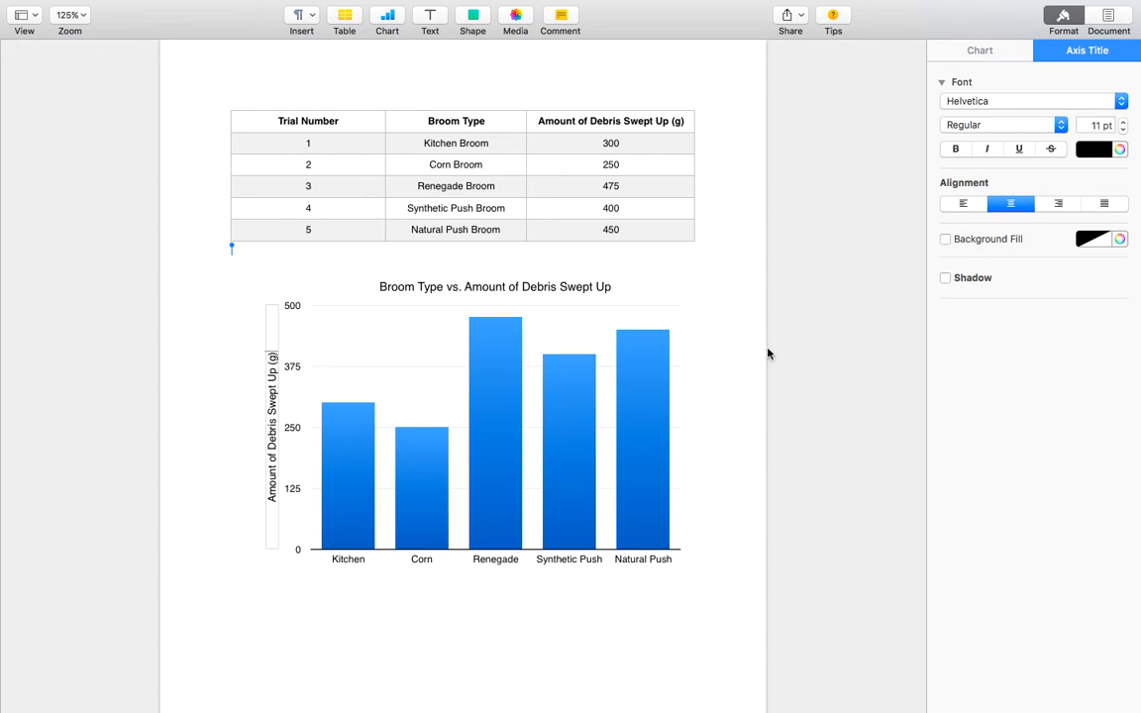
pyautogui.click(637, 459)
pyautogui.click(626, 438)
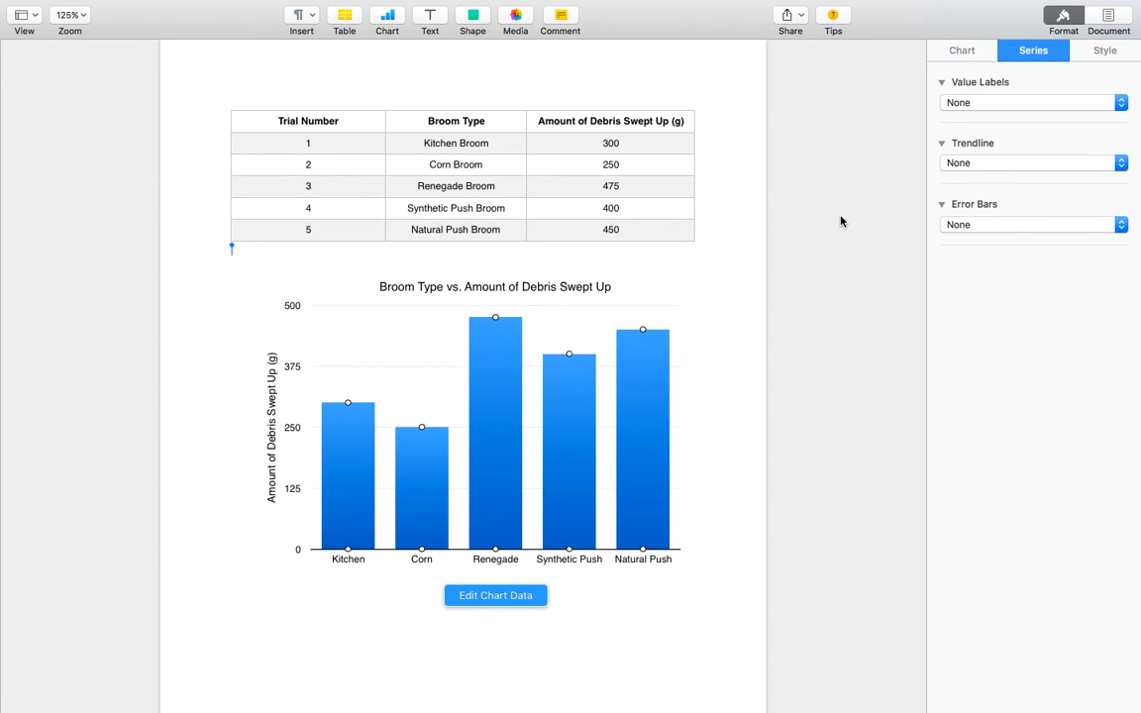
# Step: Try the Right Diagonal and Left Vertical label angles on the value (Y) axis and restore Horizontal
pyautogui.click(589, 618)
pyautogui.click(540, 476)
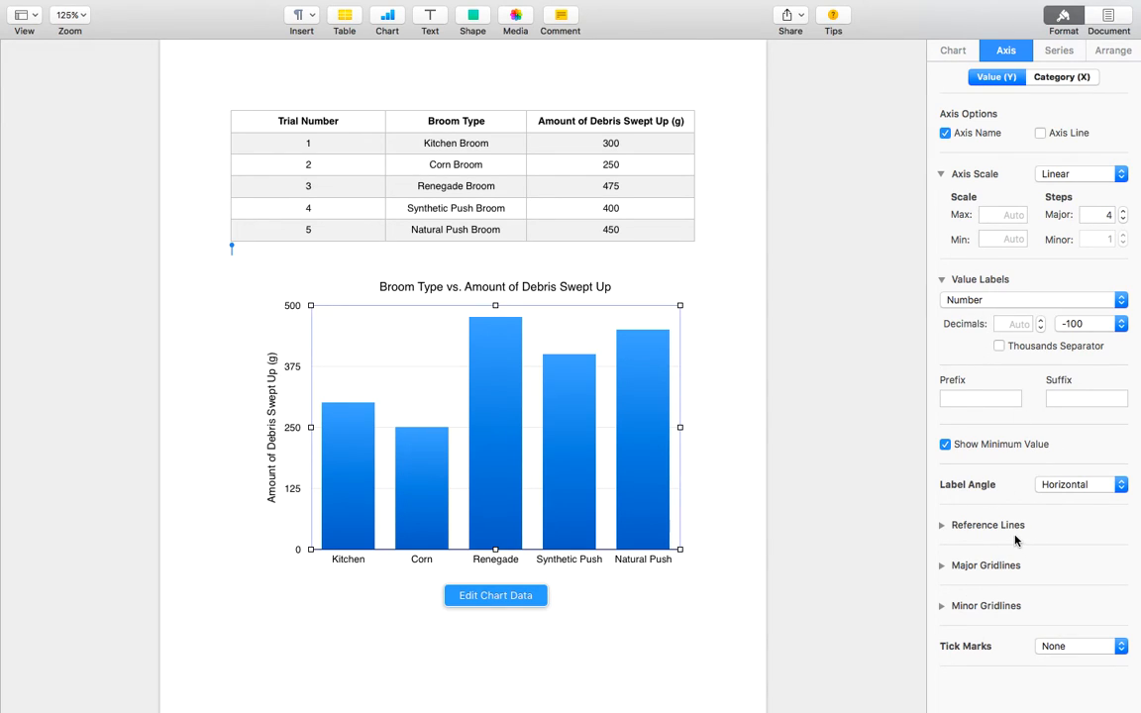
pyautogui.click(1120, 484)
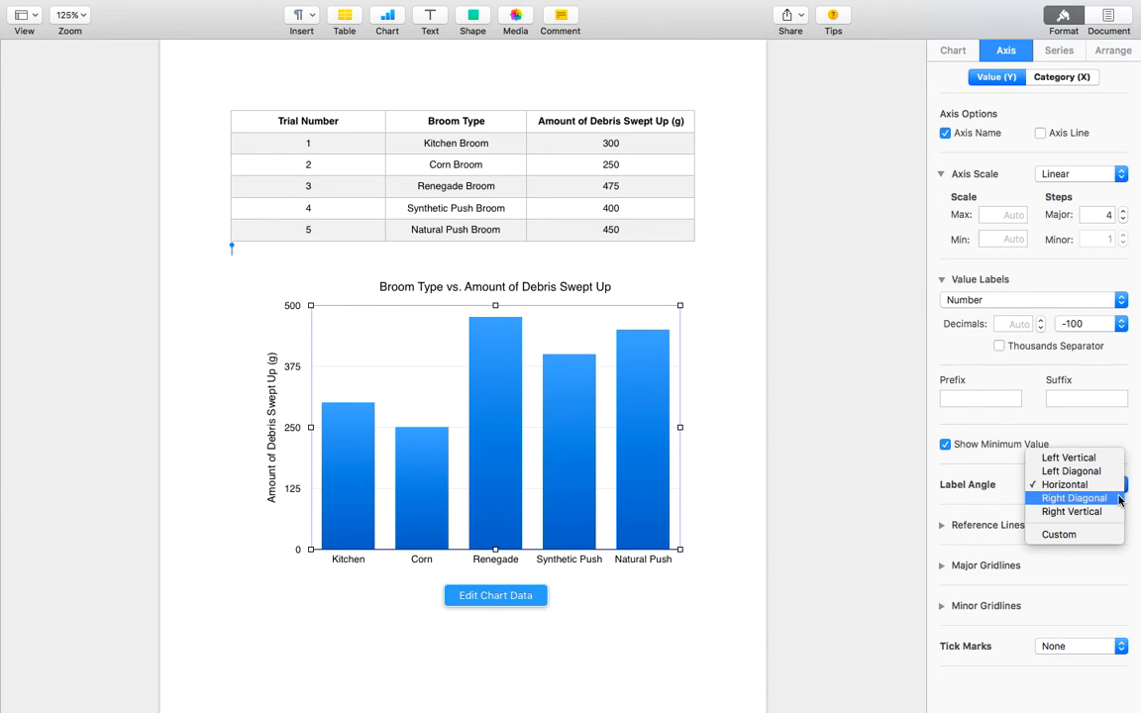
pyautogui.click(1116, 498)
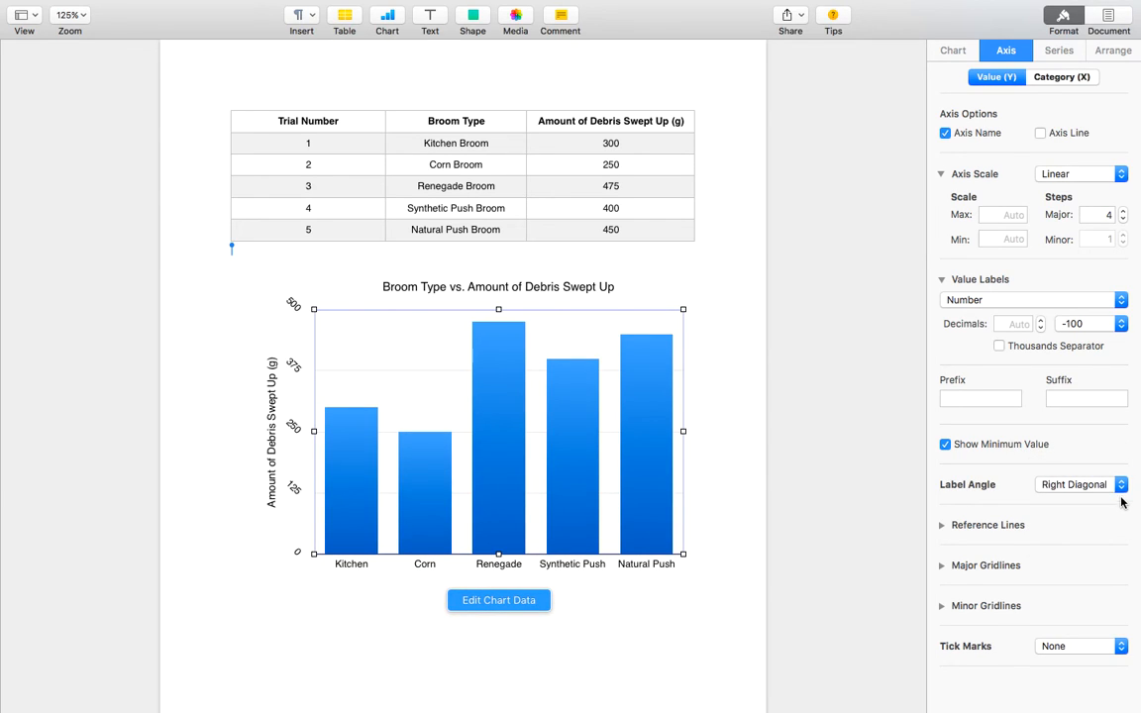
pyautogui.click(1113, 484)
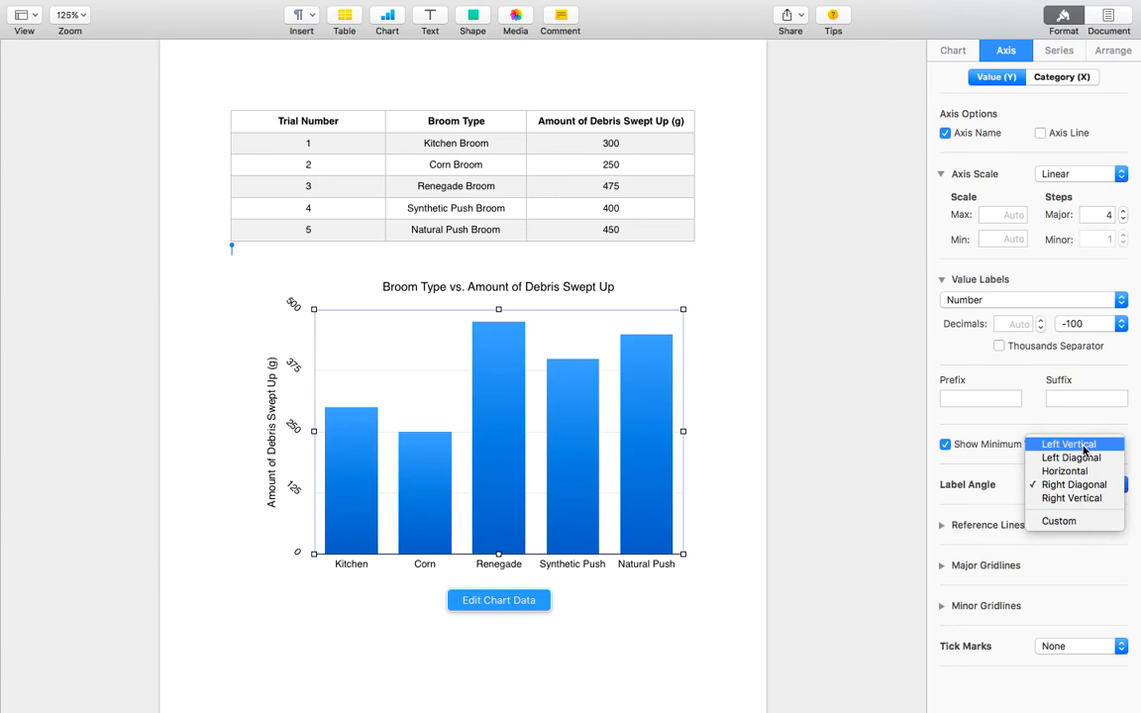
pyautogui.click(1083, 447)
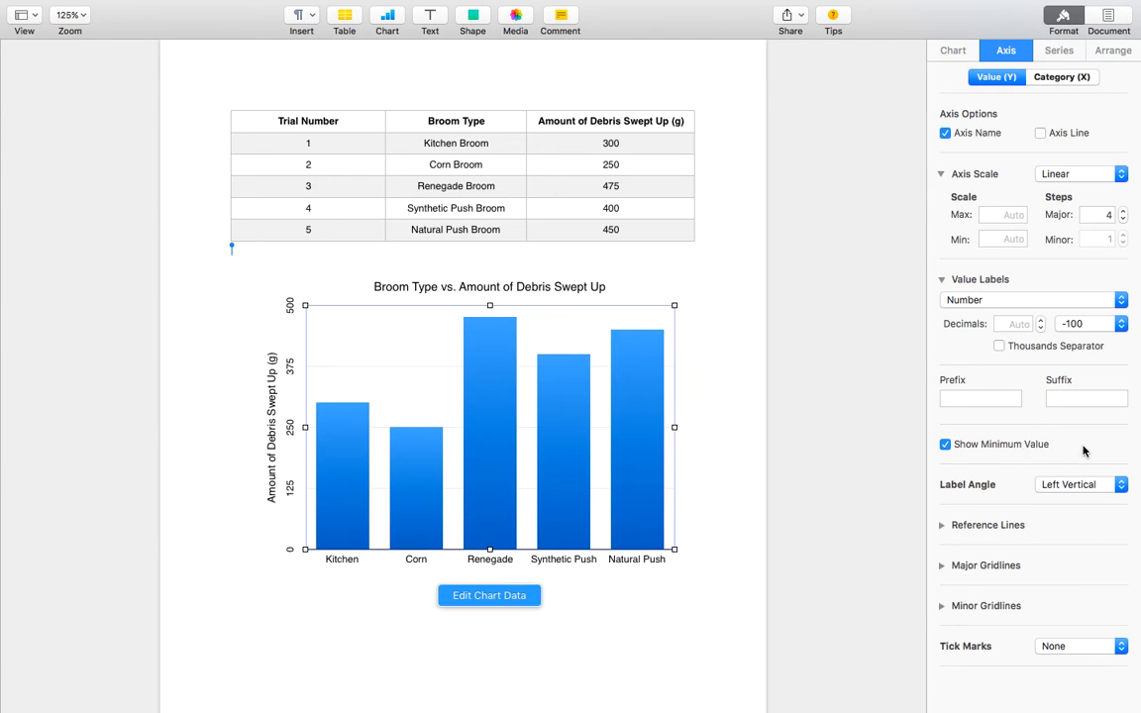
pyautogui.click(1042, 484)
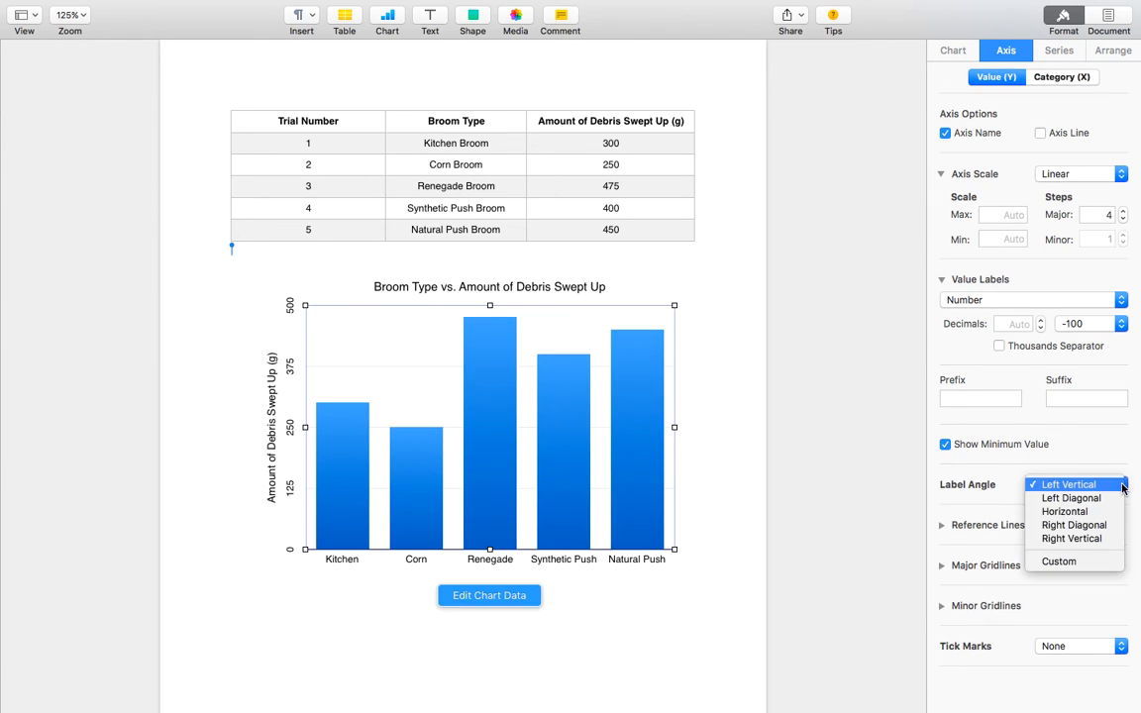
pyautogui.click(1116, 511)
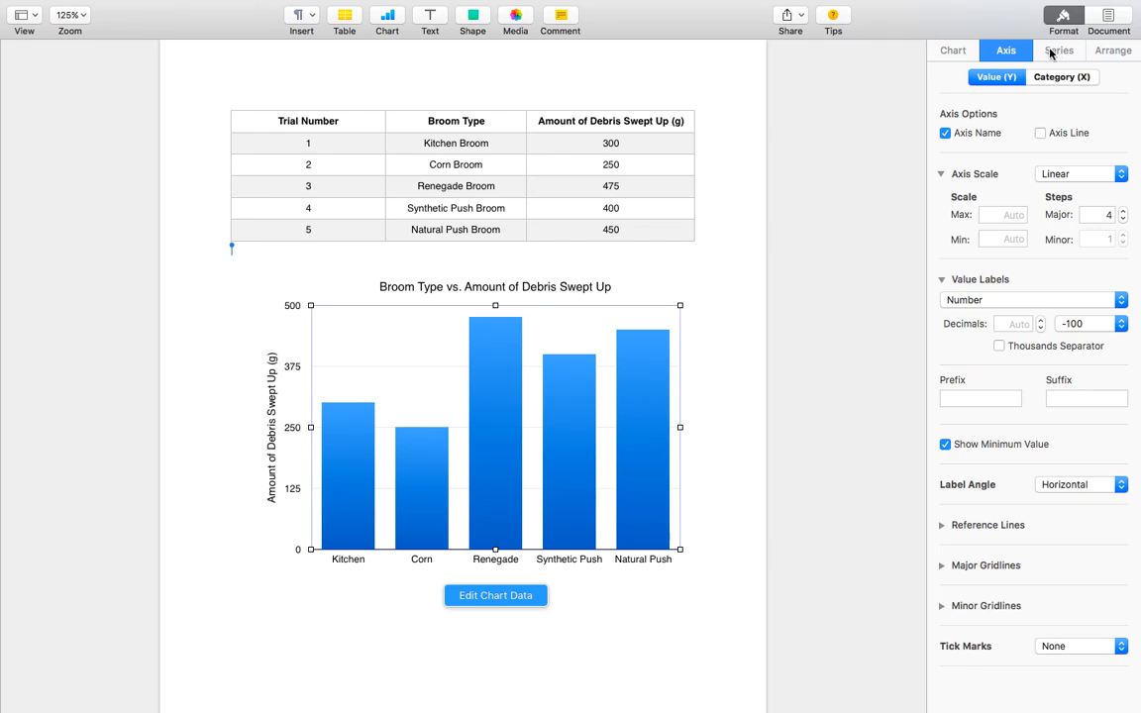
# Step: Turn on the chart's category (X) axis name and change its text to "Broom Type"
pyautogui.click(1068, 82)
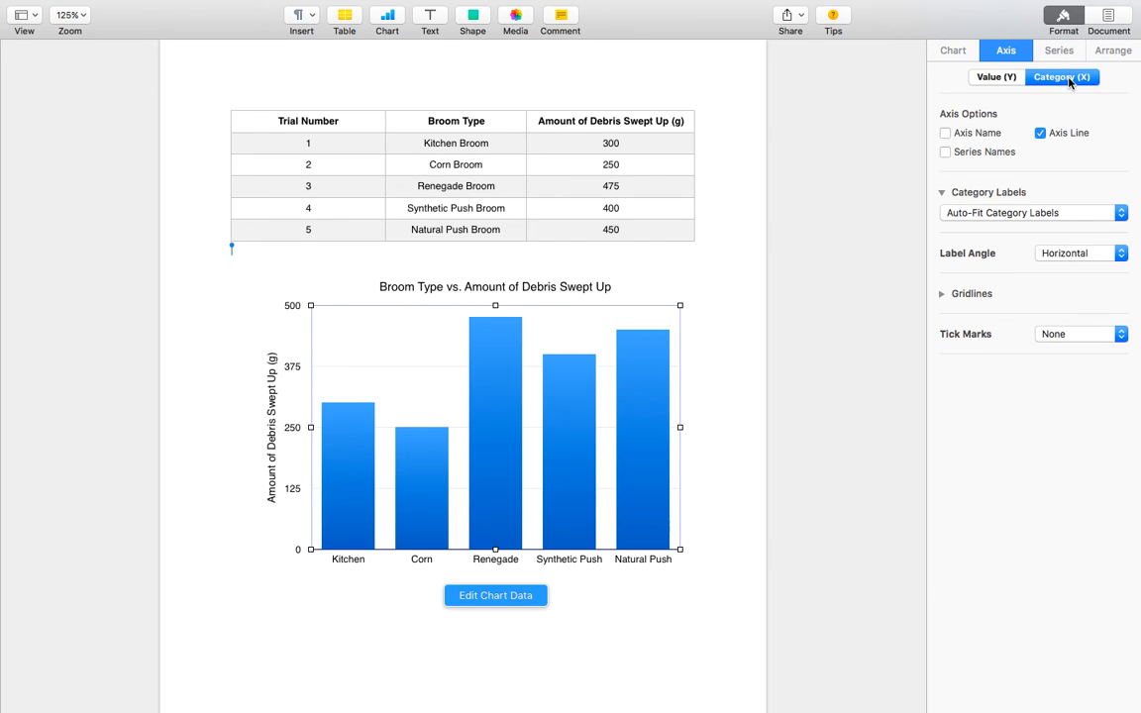
pyautogui.click(946, 133)
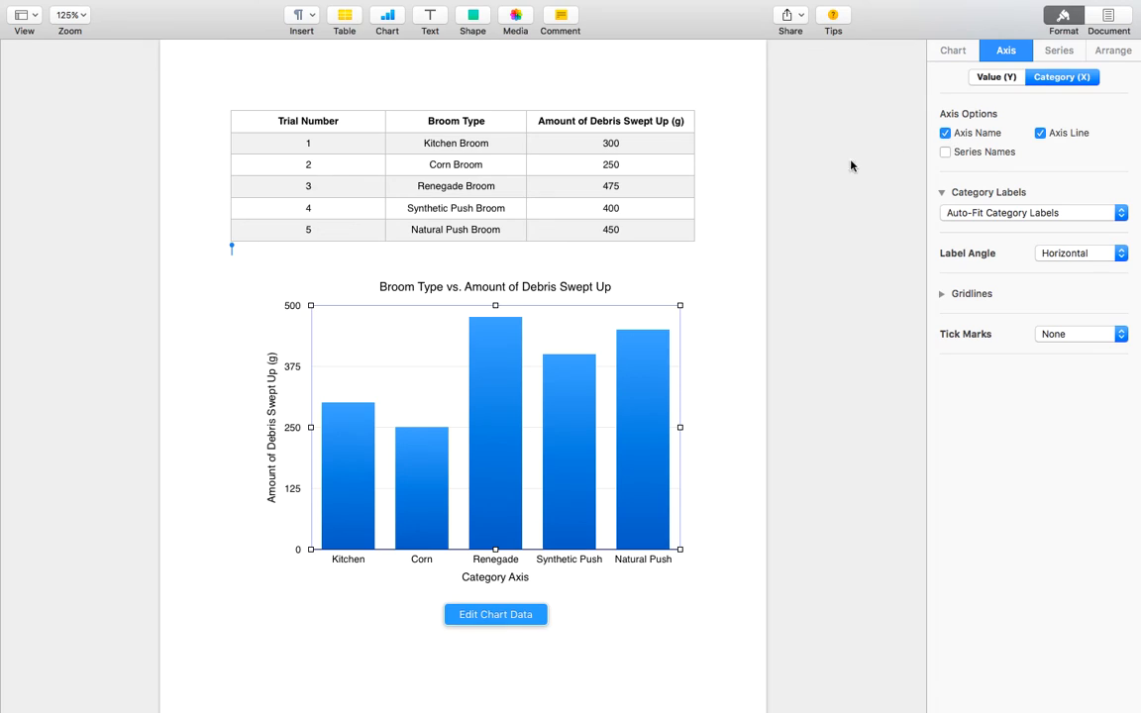
pyautogui.doubleClick(502, 580)
pyautogui.write('Broo')
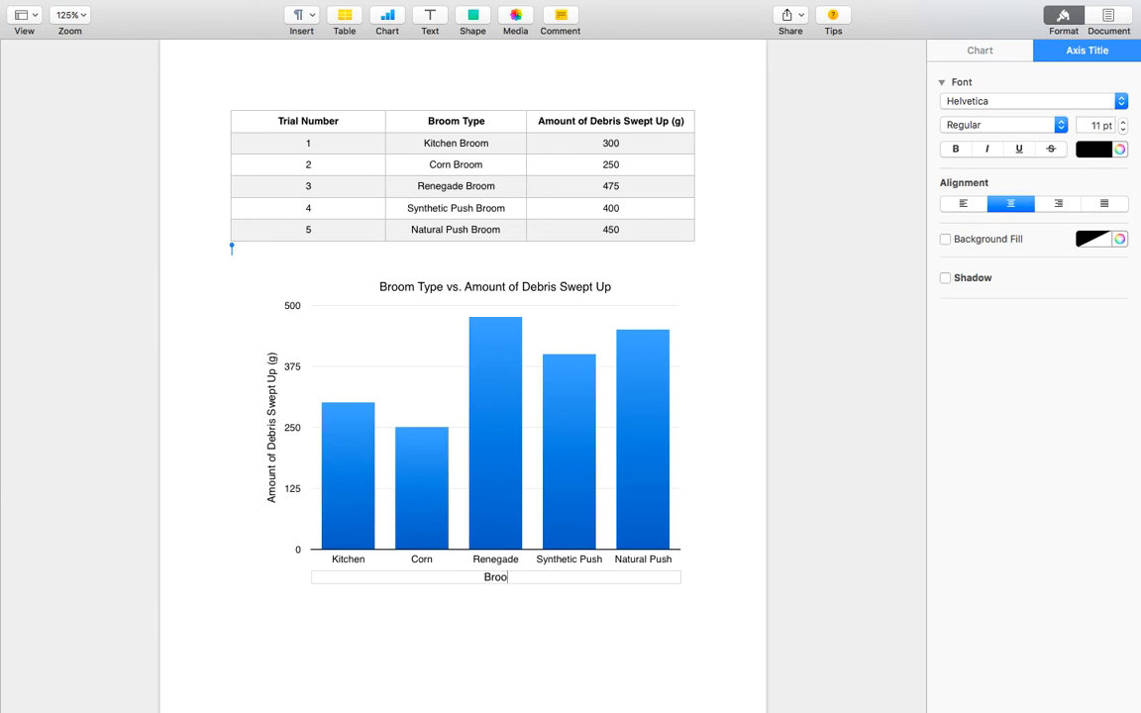
pyautogui.write('m Type')
pyautogui.click(492, 607)
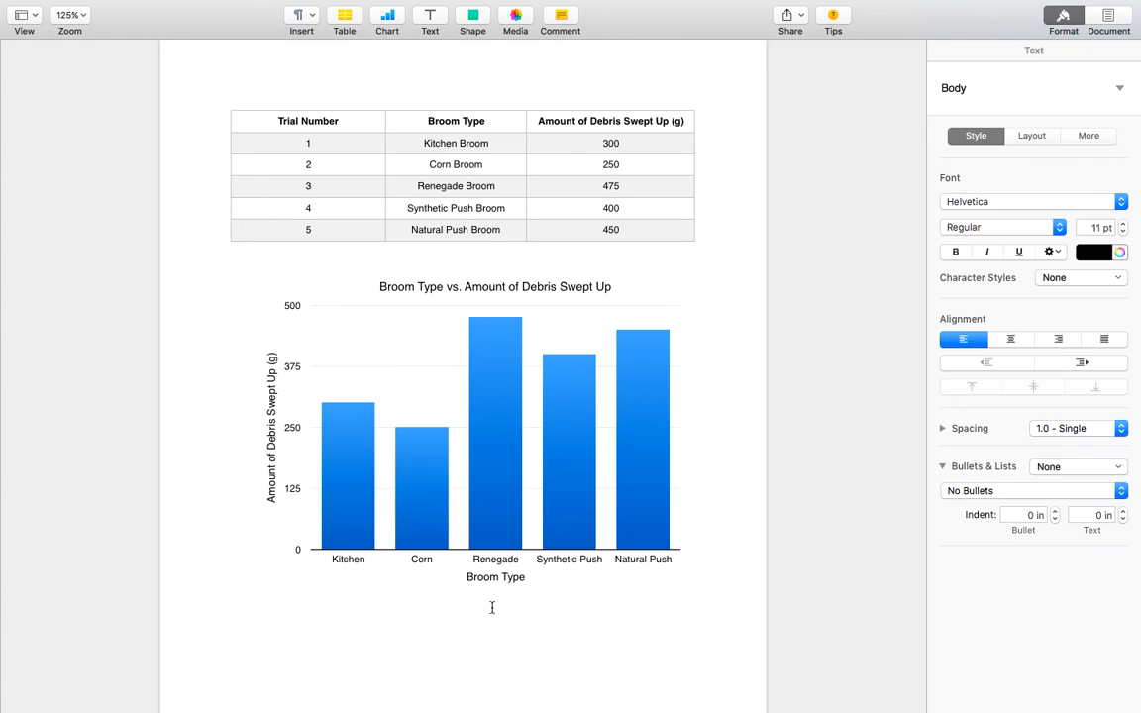
# Step: Set the category (X) axis label angle to Left Diagonal and deselect the chart
pyautogui.click(505, 488)
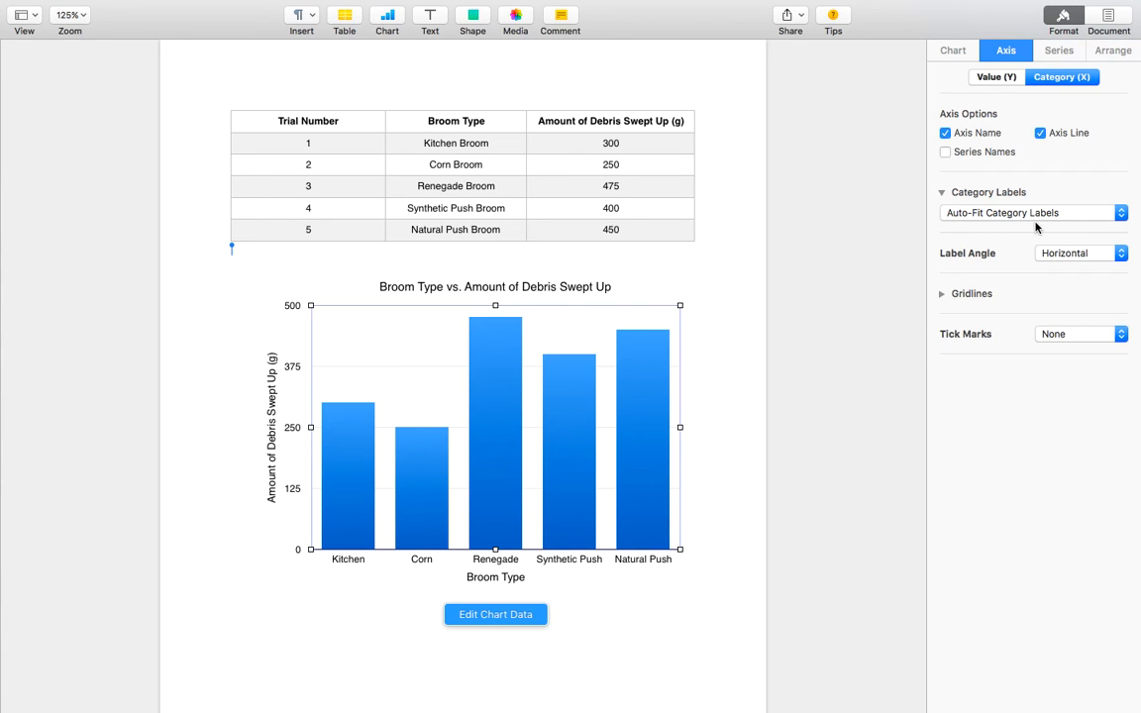
pyautogui.click(1082, 257)
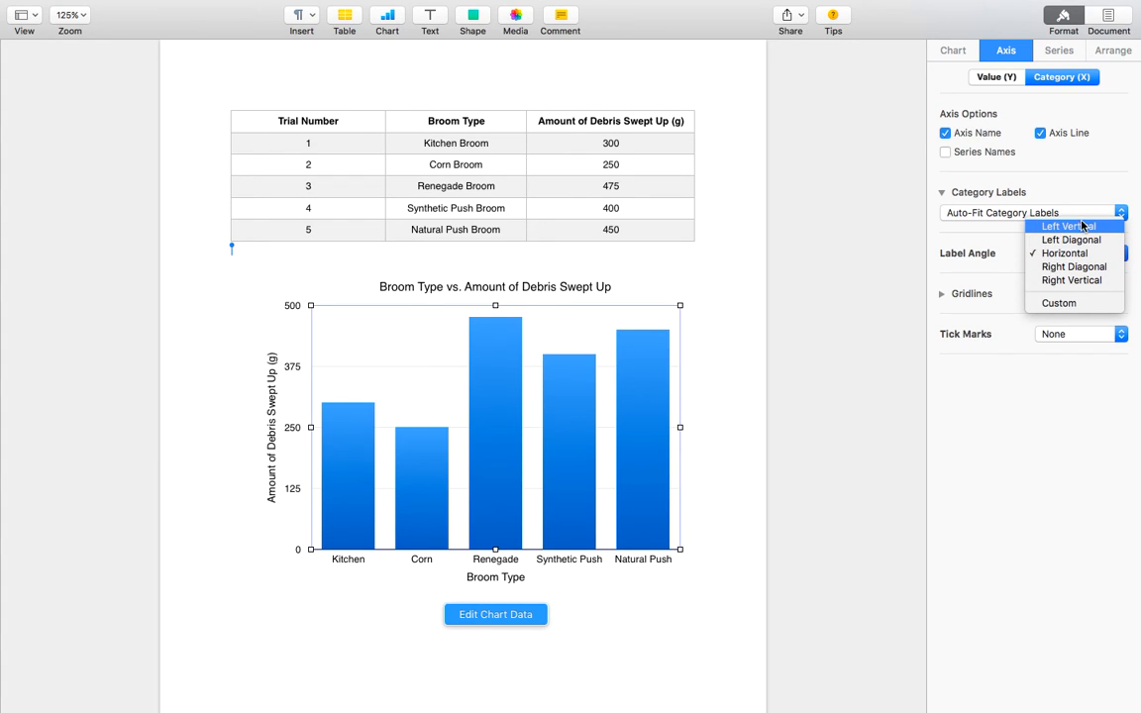
pyautogui.click(1071, 240)
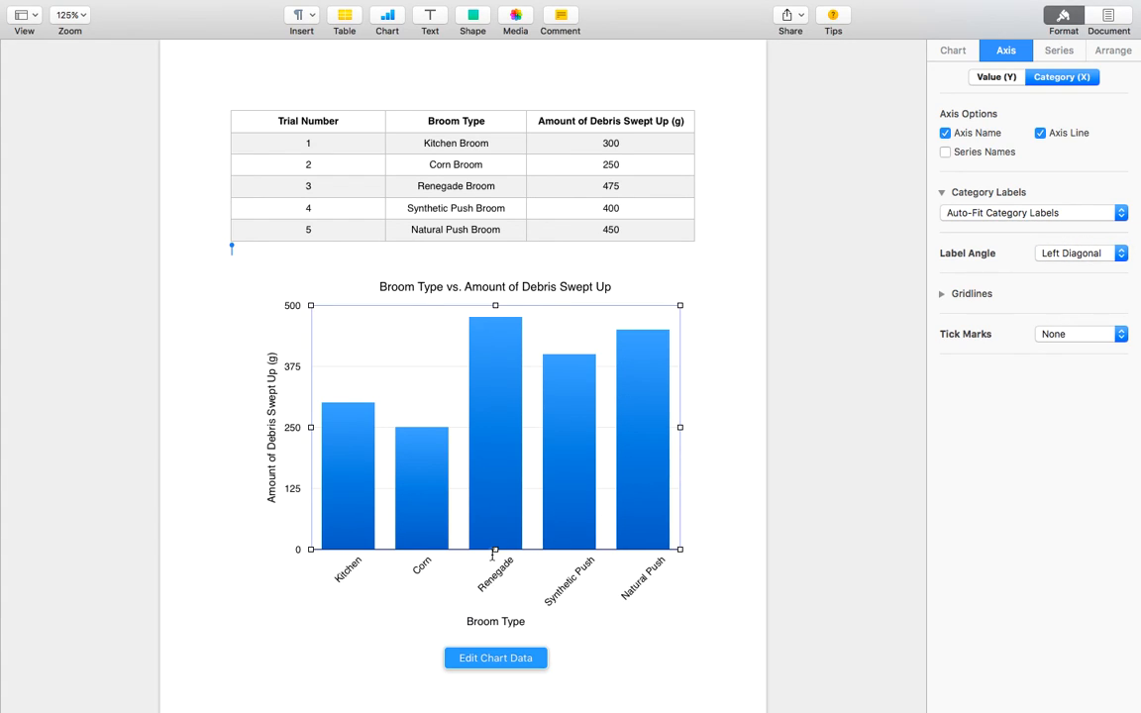
pyautogui.click(942, 294)
pyautogui.click(942, 294)
pyautogui.click(720, 464)
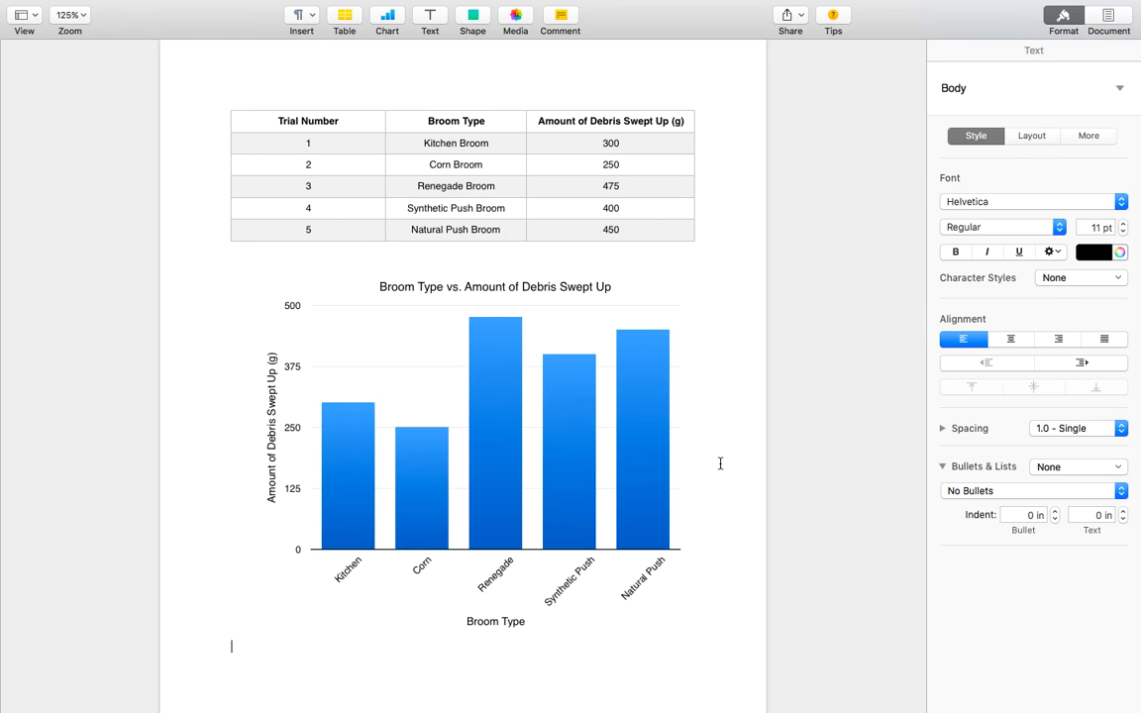